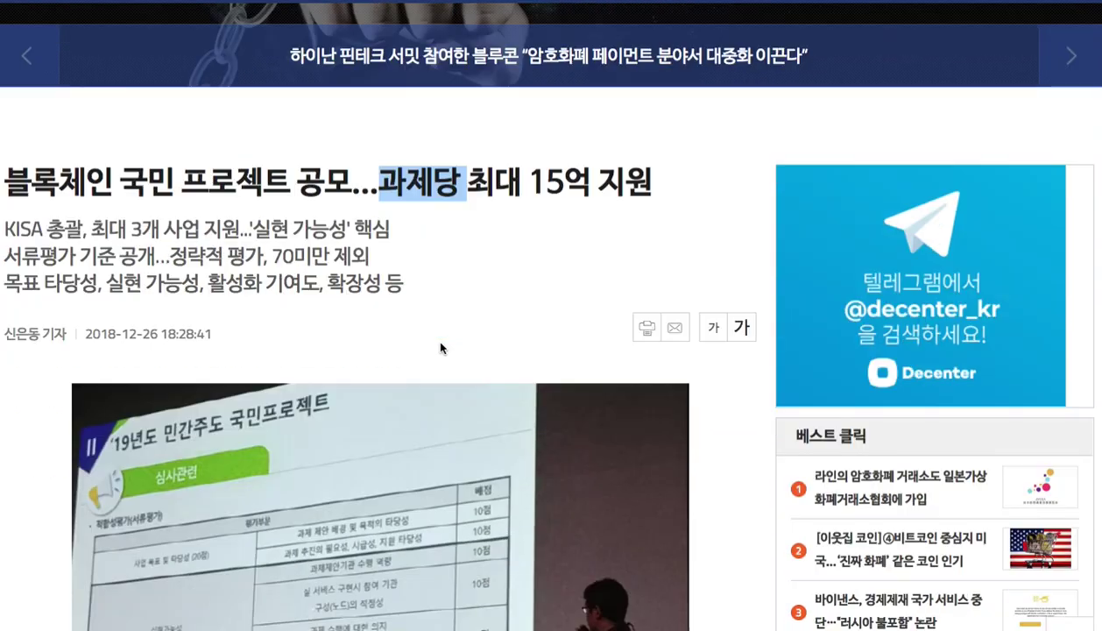
Copy the evaluation criteria "목표 타당성, 실현 가능성, 활성화 기여도, 확장성" from the article's subheading.
double_click(560, 182)
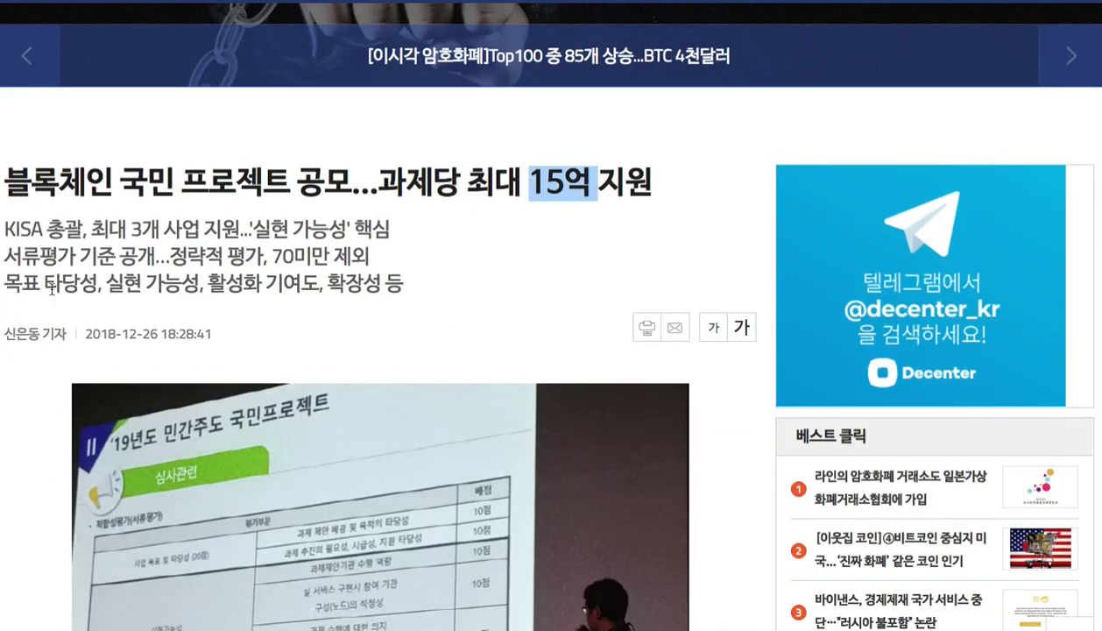
left_click_drag(11, 285, 330, 285)
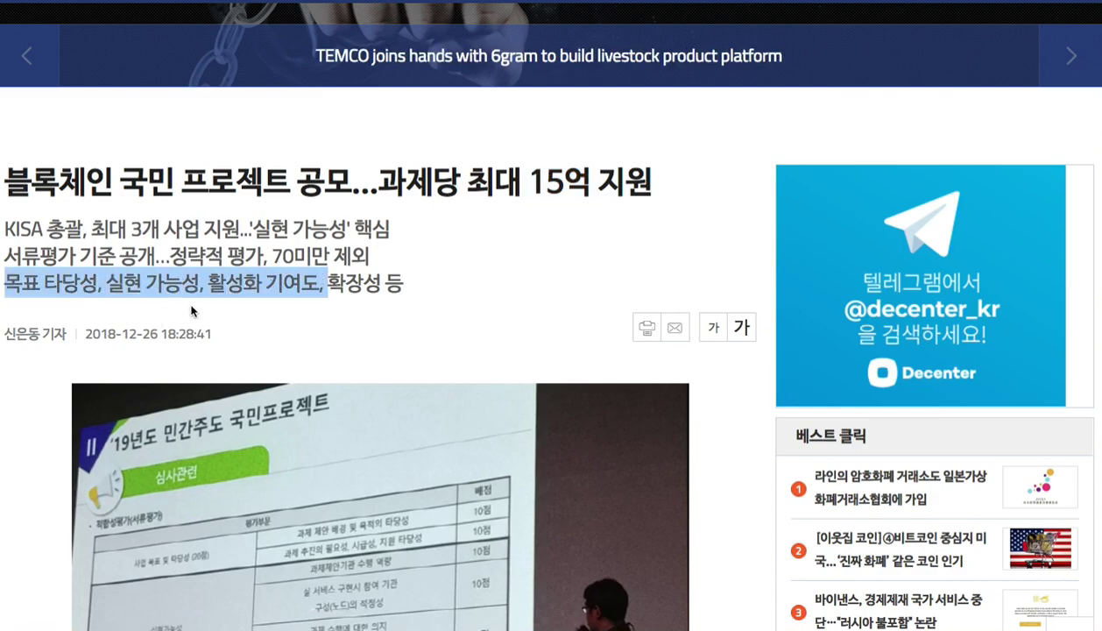
left_click(383, 283, "shift")
key("super+c")
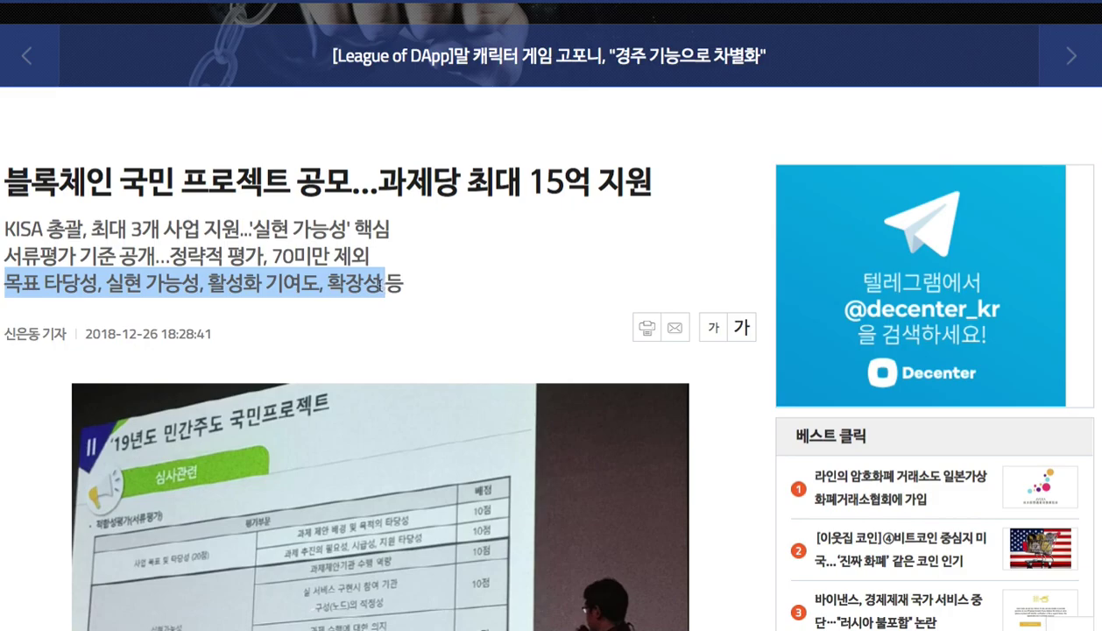
Read through the article, highlighting the funding amount in the headline and the agency name 한국인터넷진흥원 in the body text.
scroll(383, 283, "down", 1)
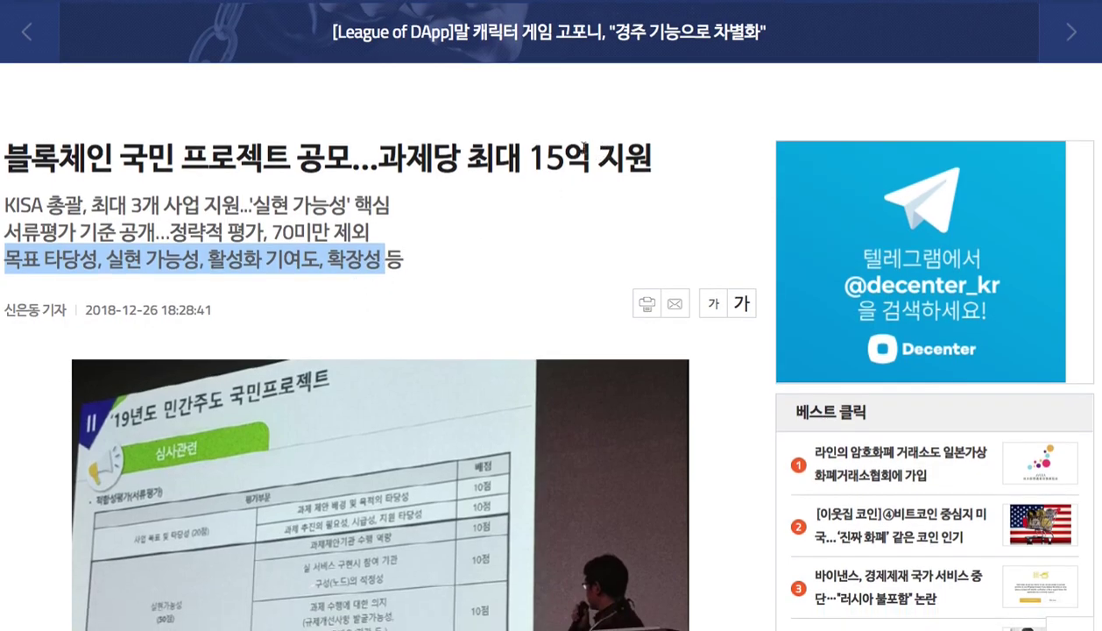
left_click_drag(515, 160, 593, 165)
scroll(505, 229, "down", 5)
scroll(504, 230, "up", 1)
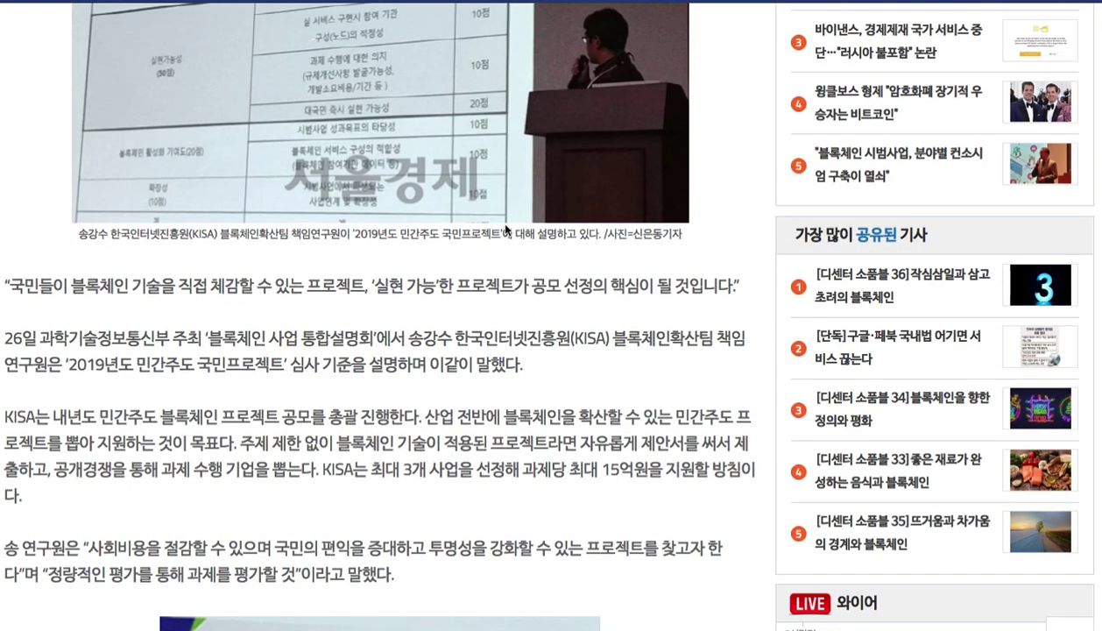
right_click(536, 283)
left_click(478, 304)
double_click(502, 334)
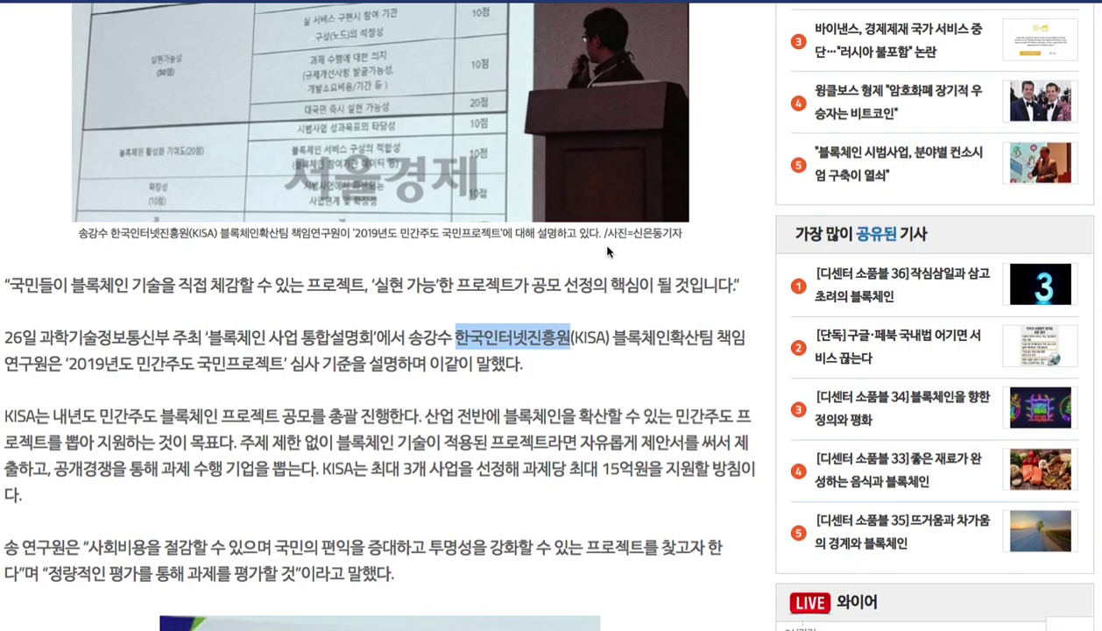
scroll(972, 189, "down", 3)
scroll(987, 293, "down", 5)
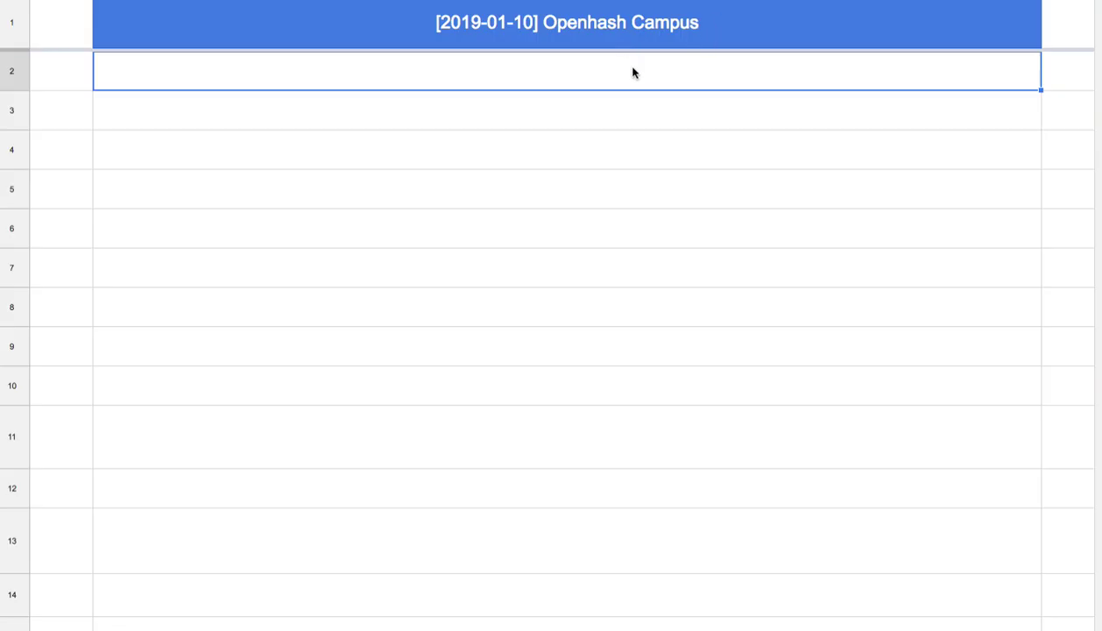
In row 2 of the Openhash Campus spreadsheet, enter "1." followed by the copied evaluation criteria.
double_click(632, 67)
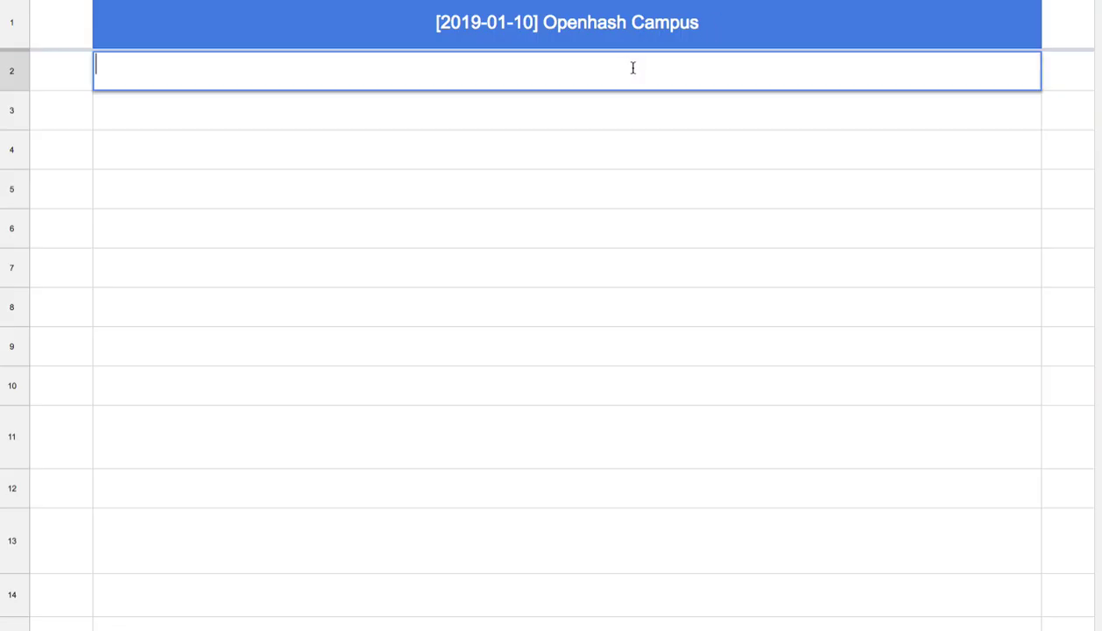
type("1.")
key("super+v")
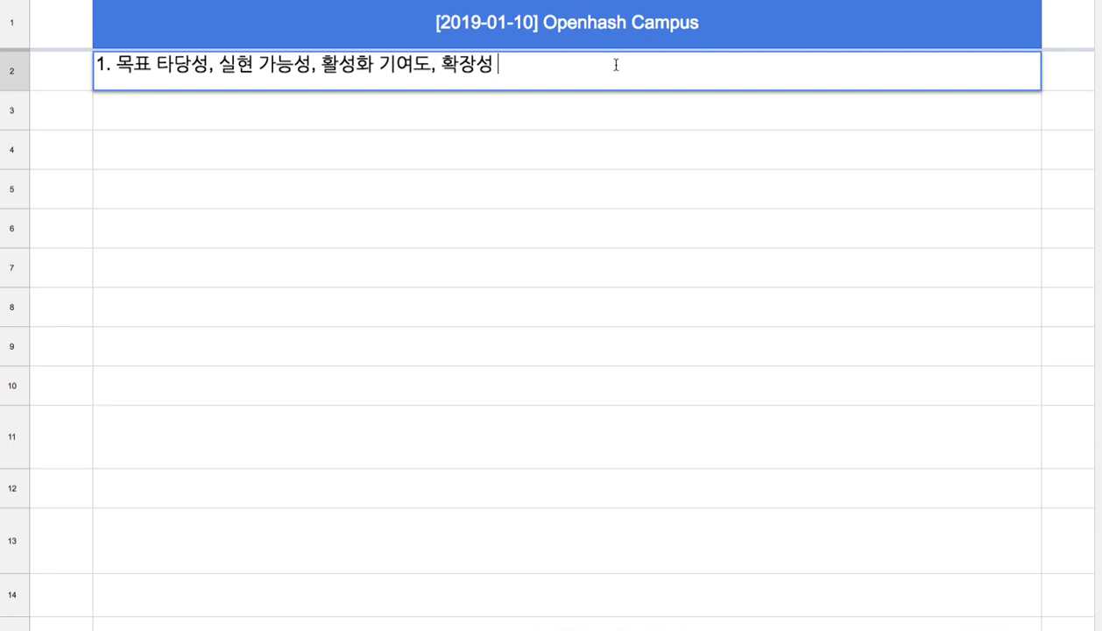
Enter "2. 교육 사업" in row 3 and highlight the words "Openhash Campus" in the title row.
left_click(316, 97)
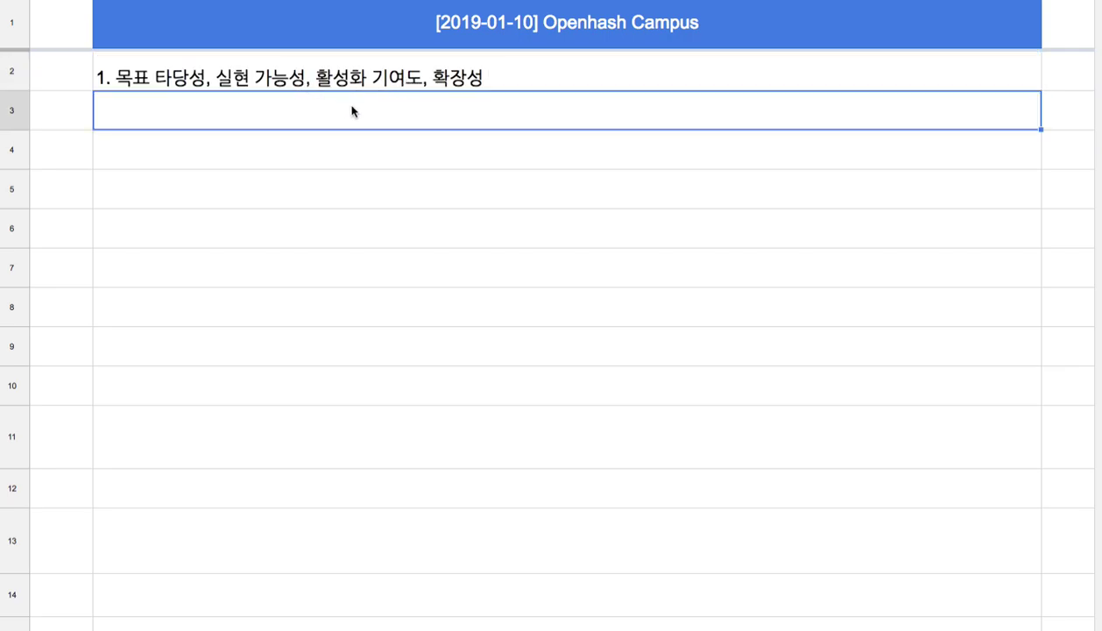
type("2. ")
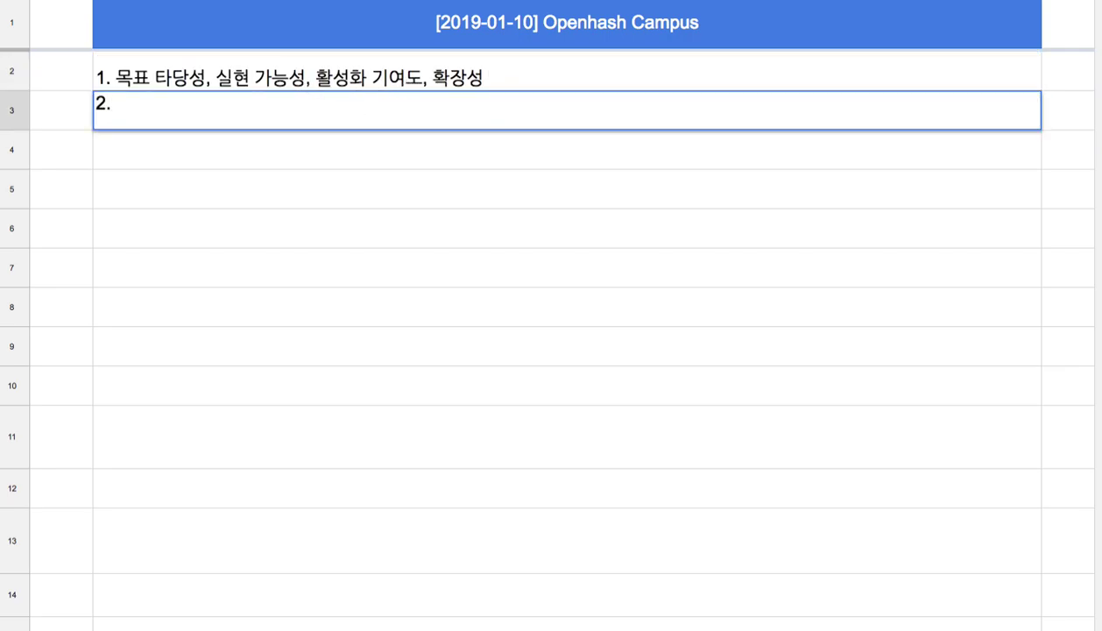
type("교육 사어")
type("ㅂ")
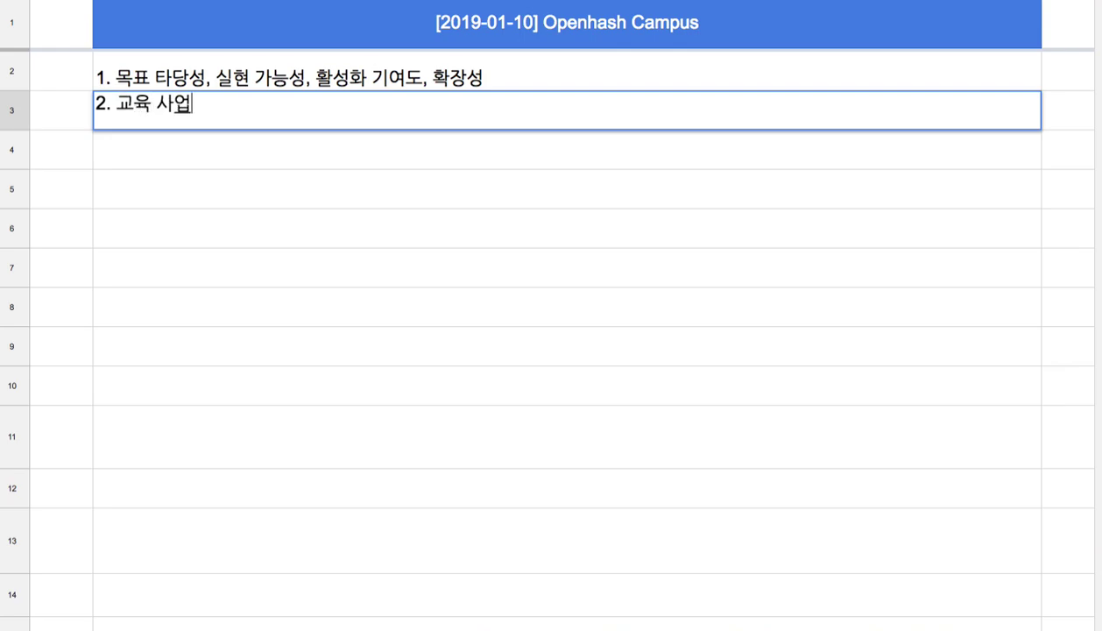
double_click(617, 32)
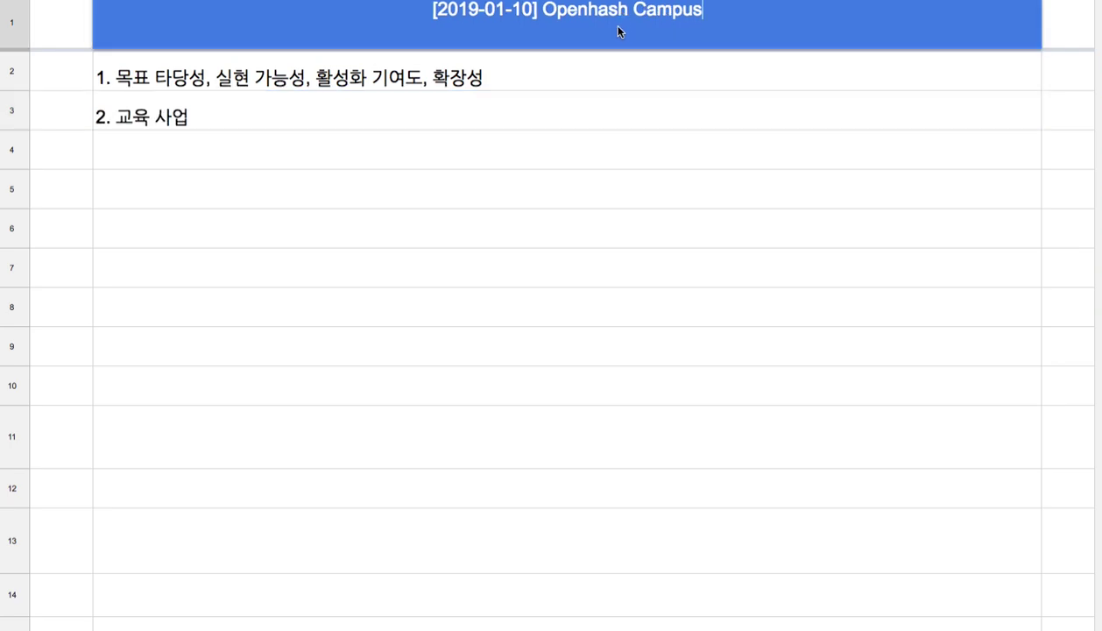
left_click(543, 12, "shift")
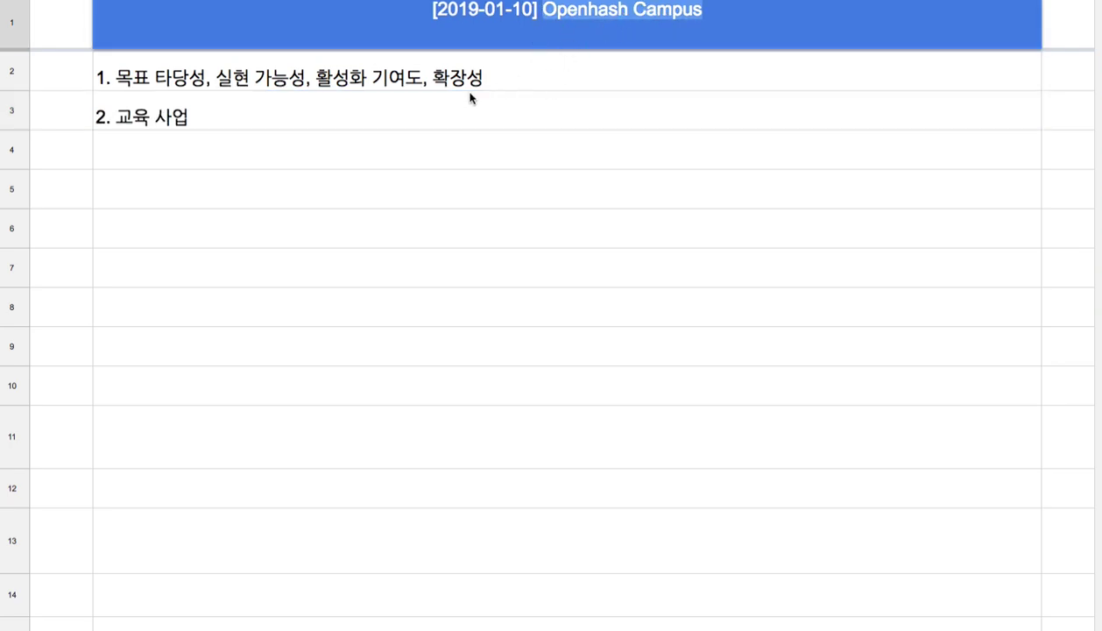
Enter "1) 제주도 한정: 학생수 15만 명" in row 4, under the 교육 사업 heading.
left_click(246, 153)
type("1")
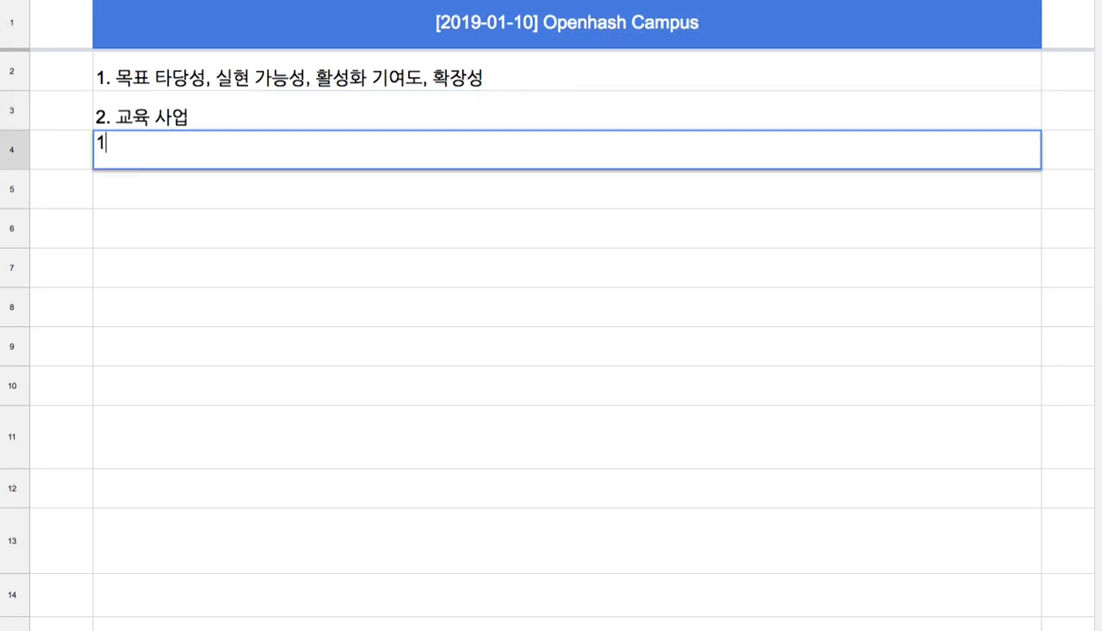
type(") 제주도 한저")
type("ㅇ: ")
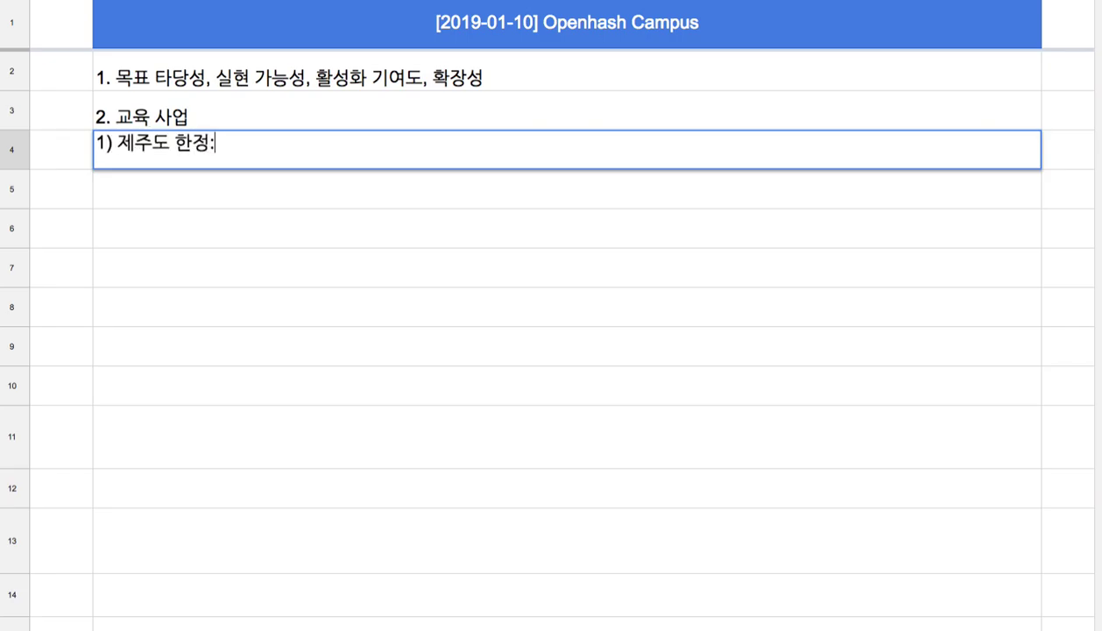
type("학생수 1")
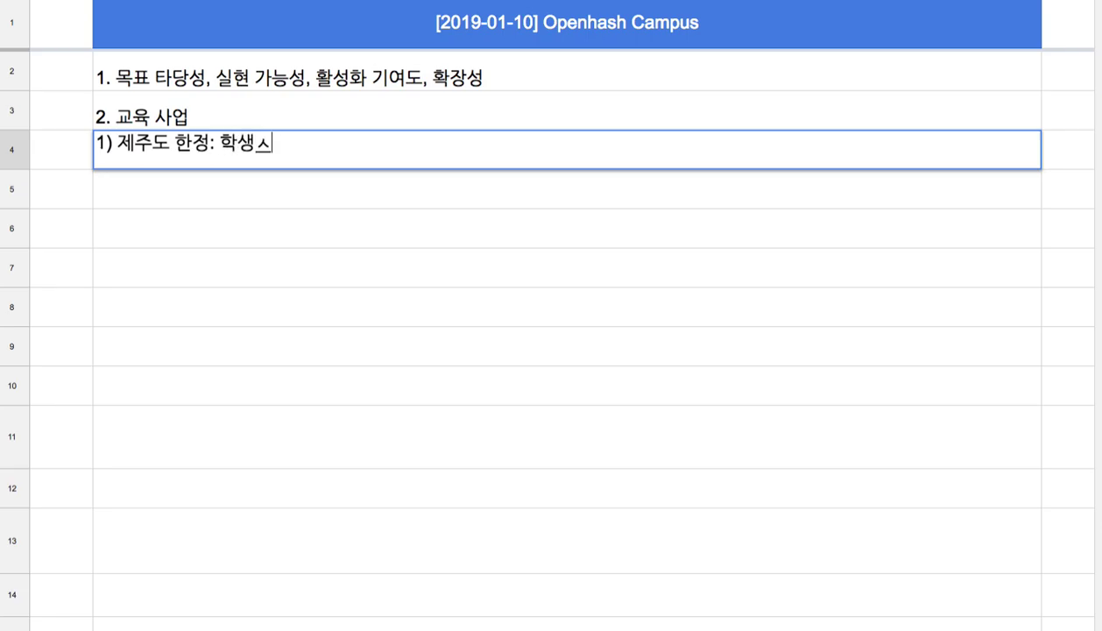
type("5만 명")
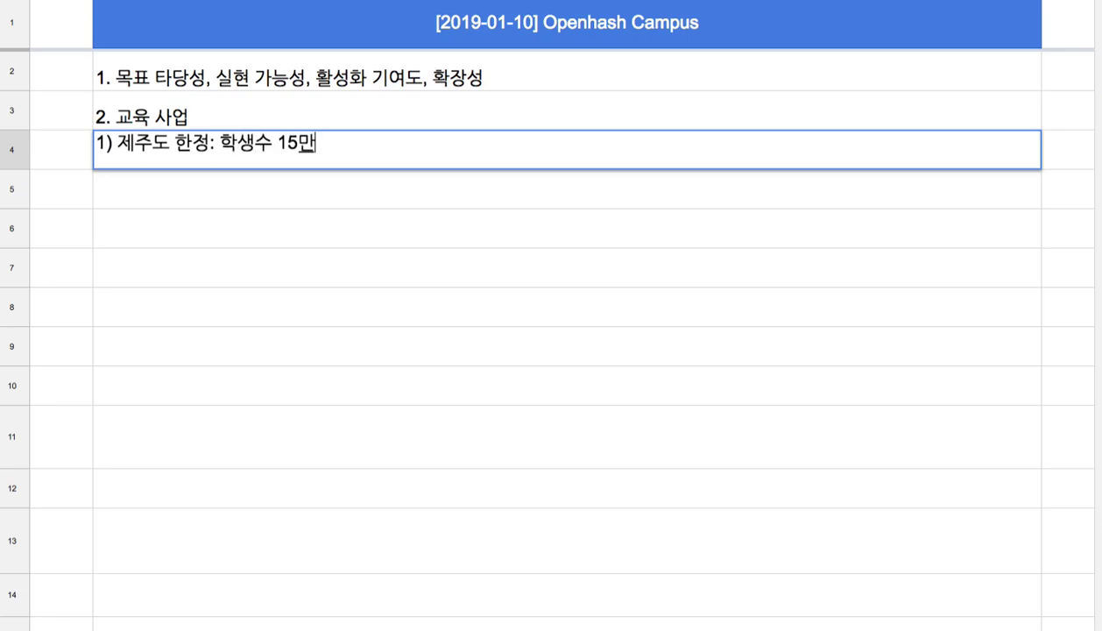
key("Return")
Enter the tuition fee line "2) 수강료: $1~10/month" in row 5.
type("2")
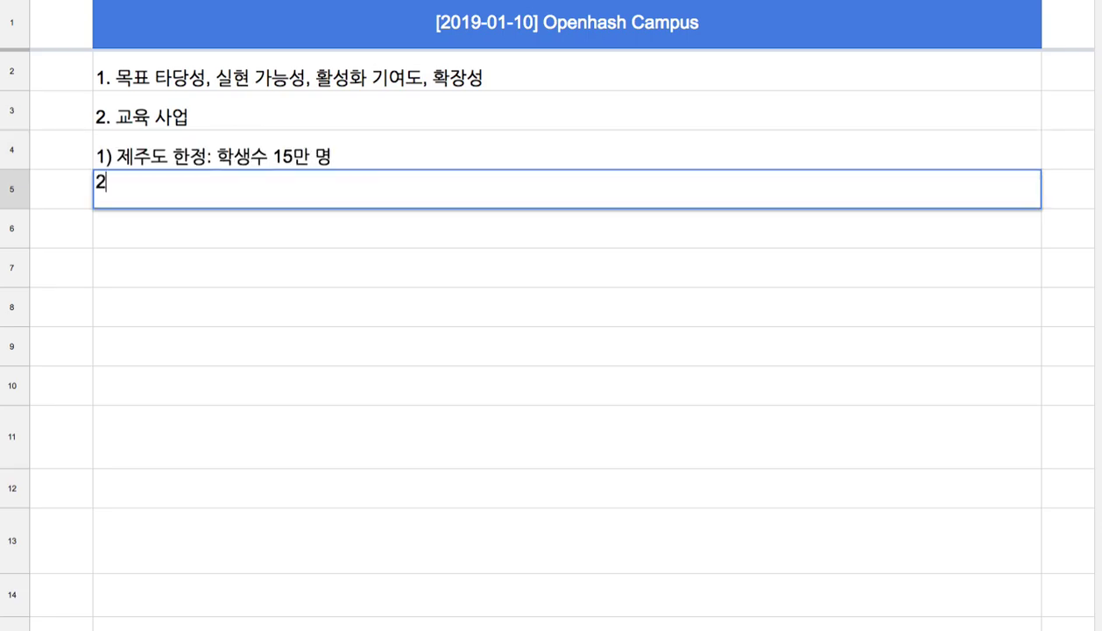
type(") ㅅㅜ강료")
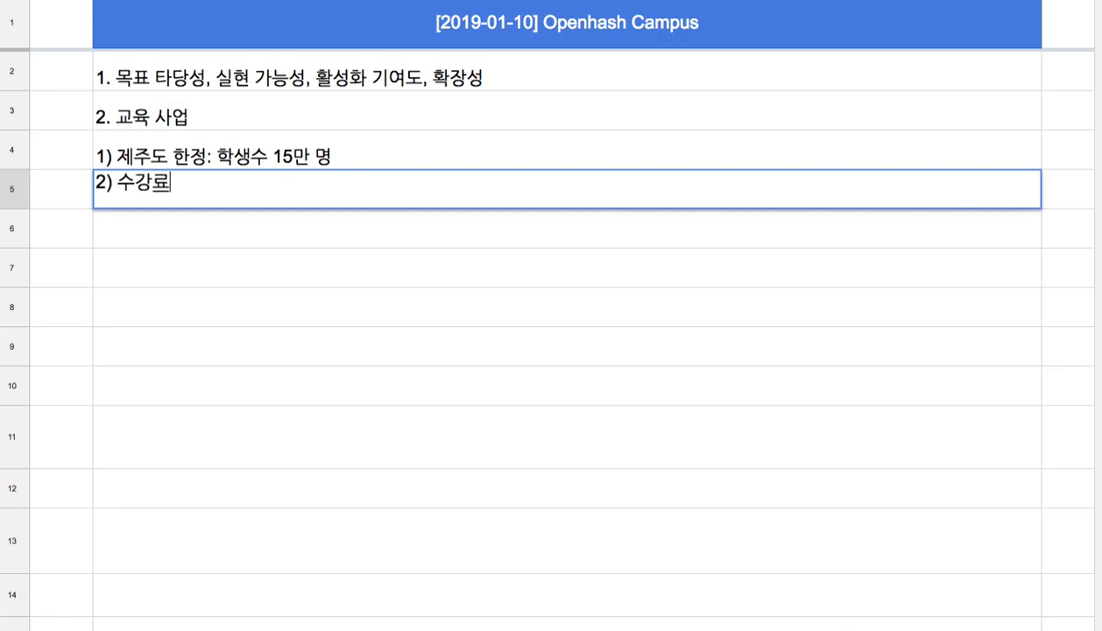
type(": 월 1만원")
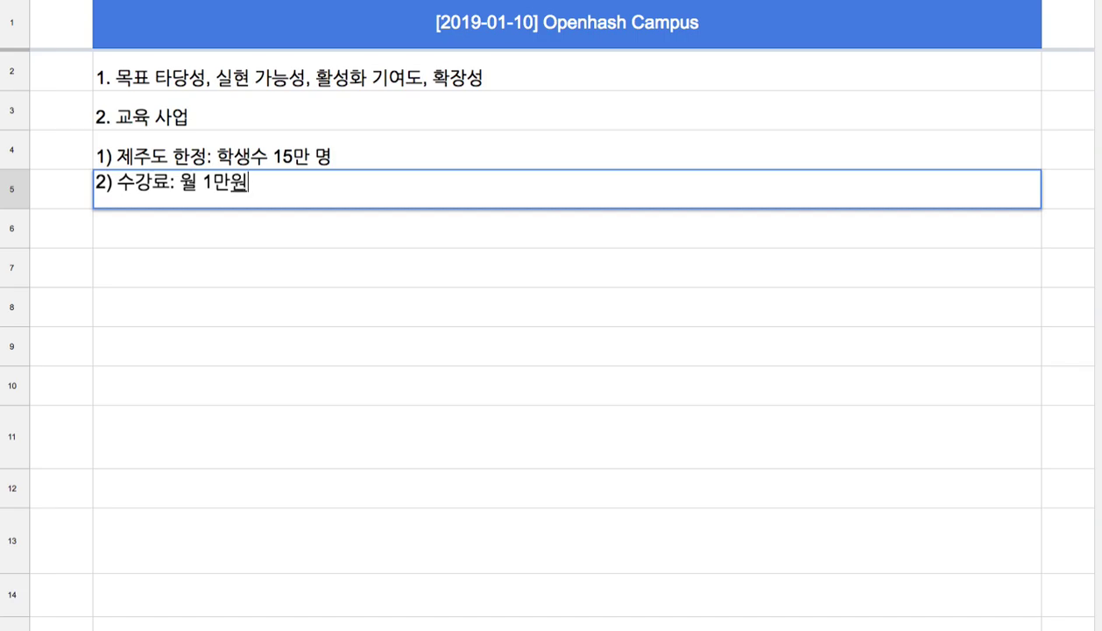
left_click(208, 182)
type("천원")
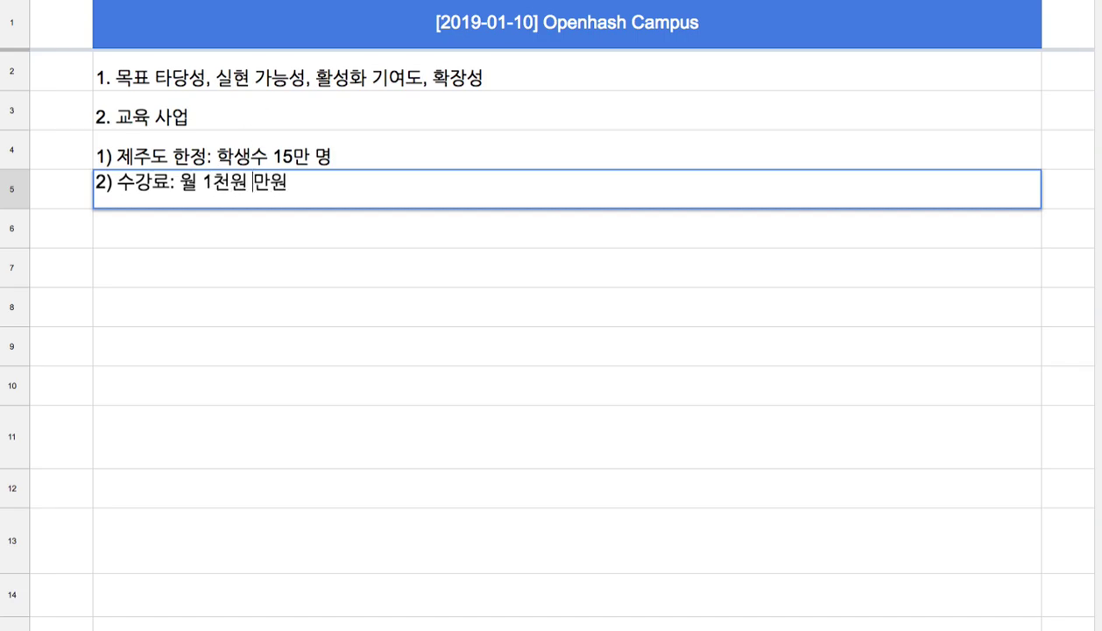
left_click_drag(178, 182, 313, 186)
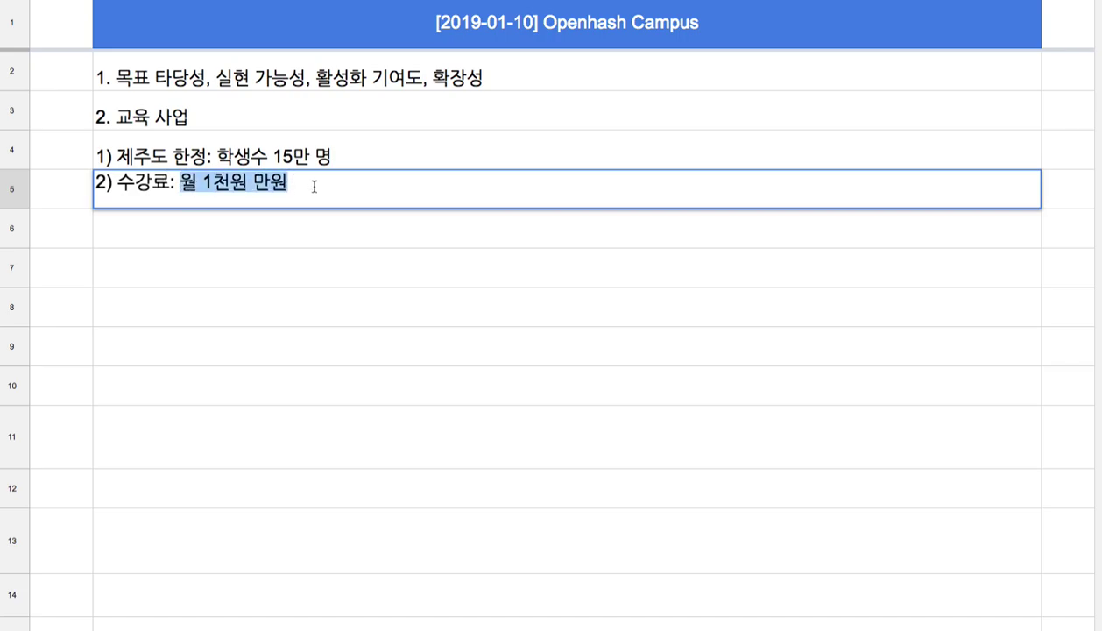
type("$1")
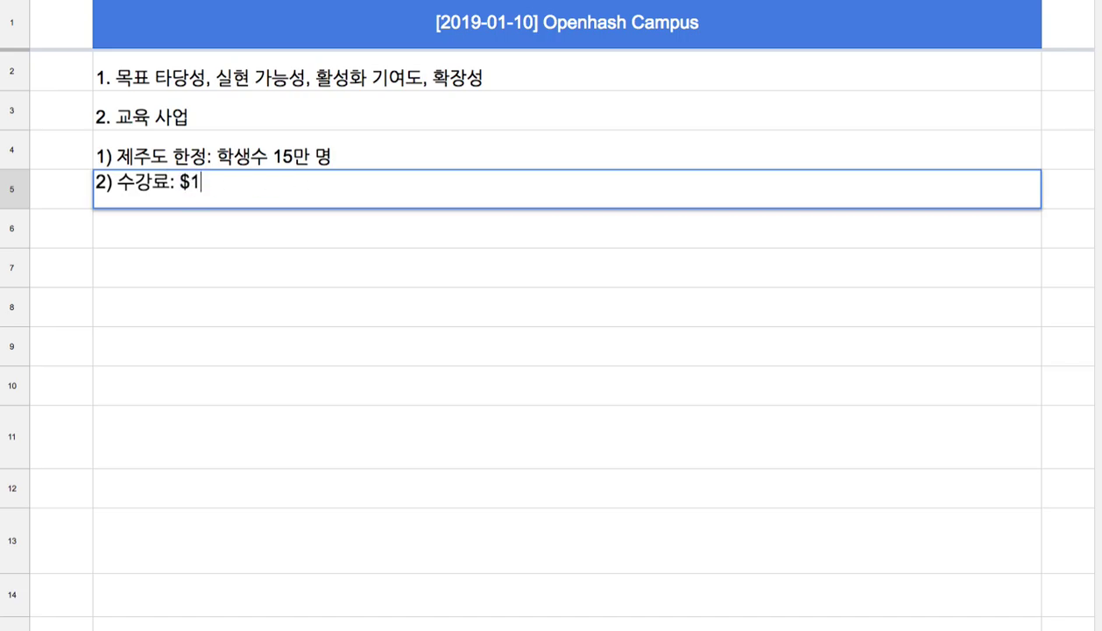
type("~10/month")
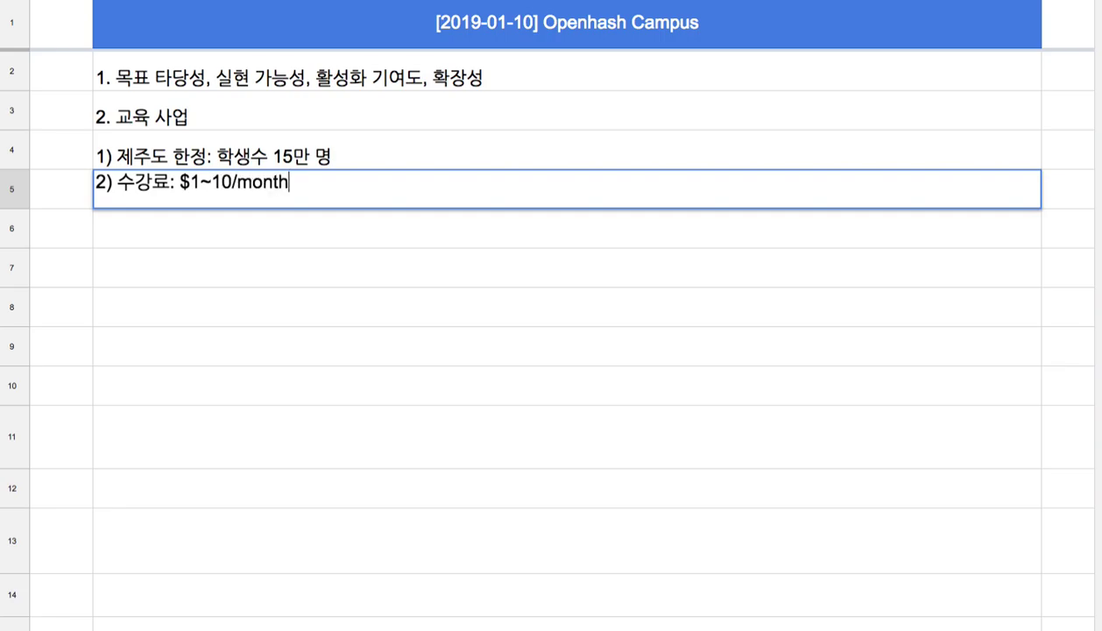
key("Return")
Enter the subject list "3) 영어, 수학, 물리, 화학, 생물, 지구(환경), 코딩, 로보틱스, AI, 예술" in row 6.
type("3) duo")
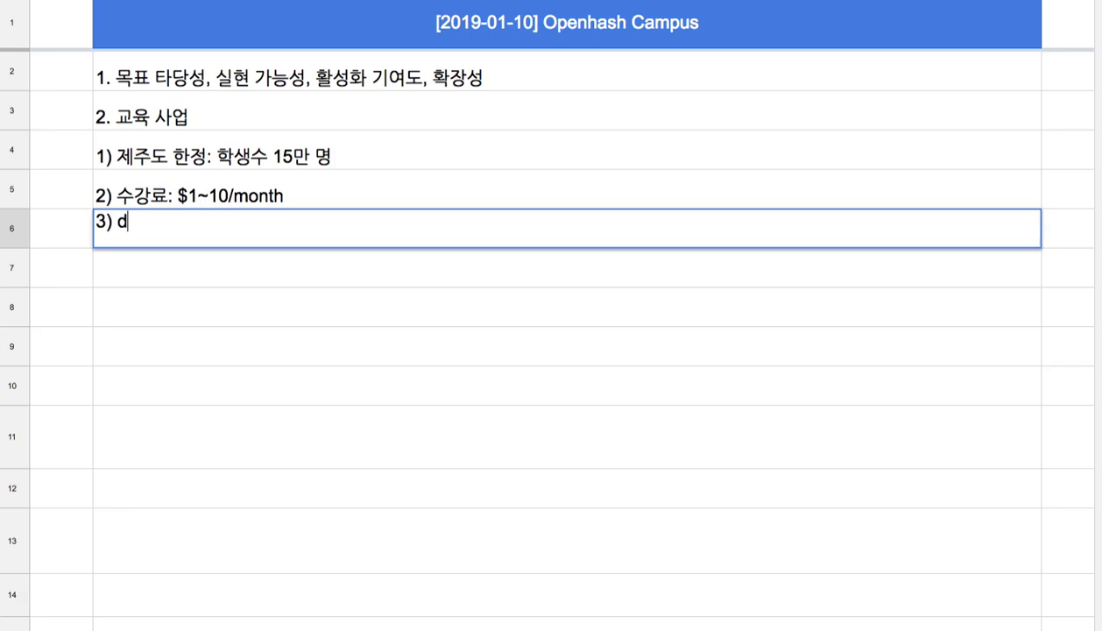
key("BackSpace")
key("BackSpace")
key("BackSpace")
type("영엇, 쇼")
key("BackSpace")
key("BackSpace")
key("BackSpace")
key("BackSpace")
key("BackSpace")
key("BackSpace")
type("ㅓ, 수학, 물리, ")
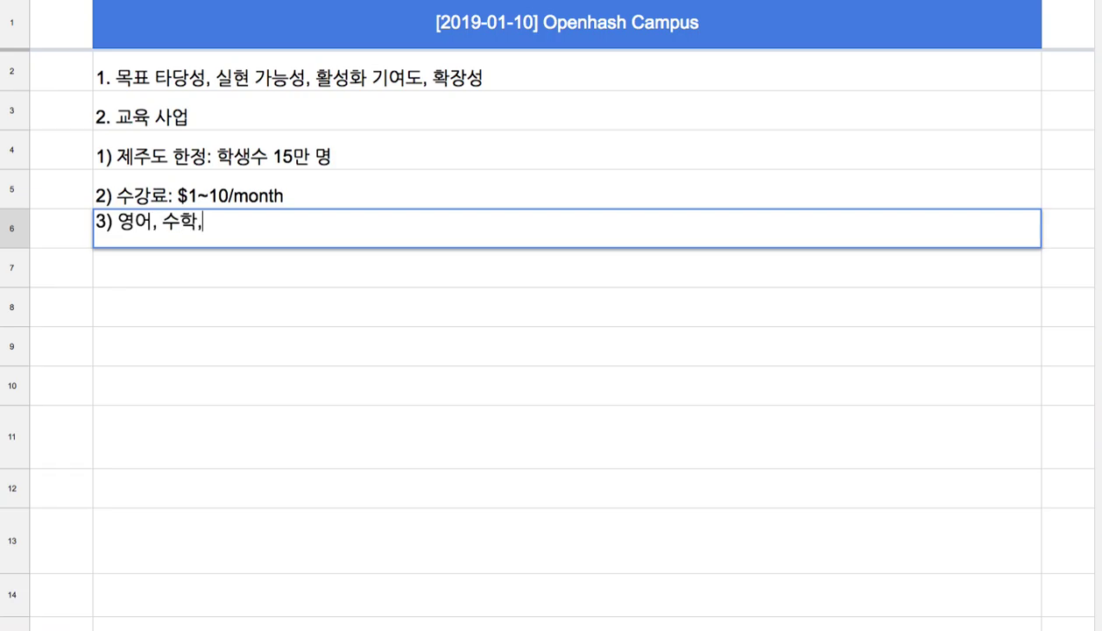
type("화학, 생")
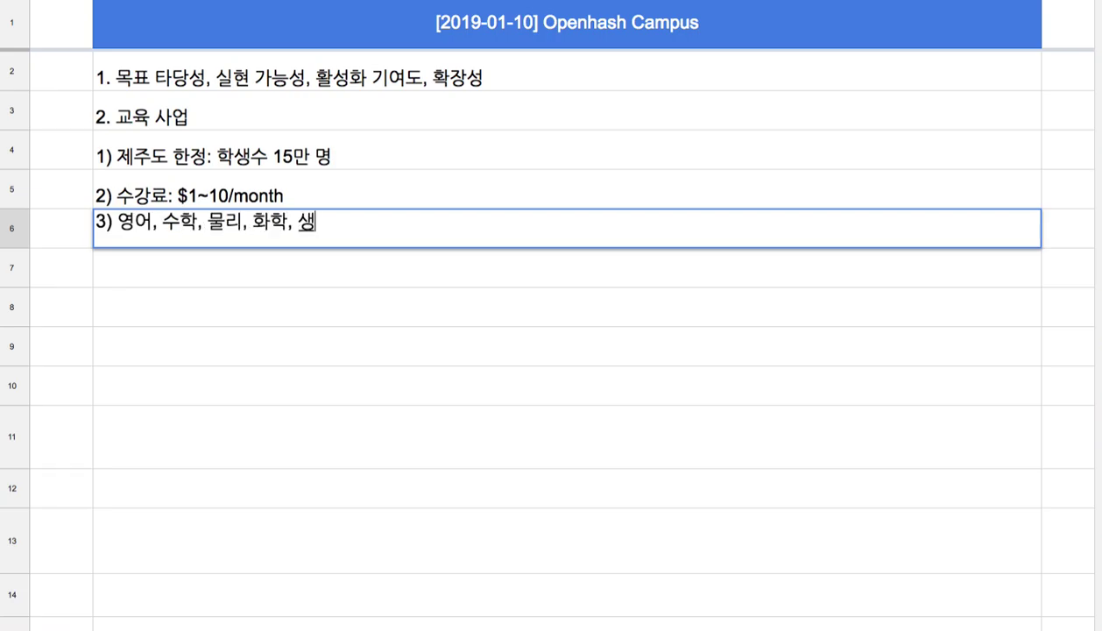
type("물, 천문")
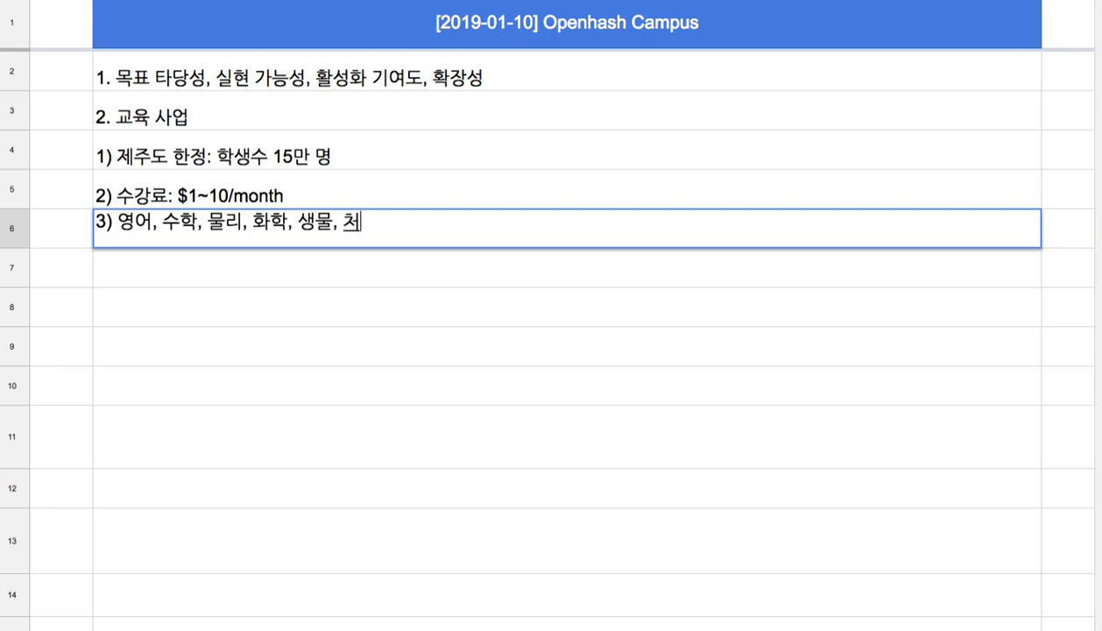
key("BackSpace")
key("BackSpace")
key("BackSpace")
type("지구(환경), 코딩, 로보티ㄱ스, AI, 예술")
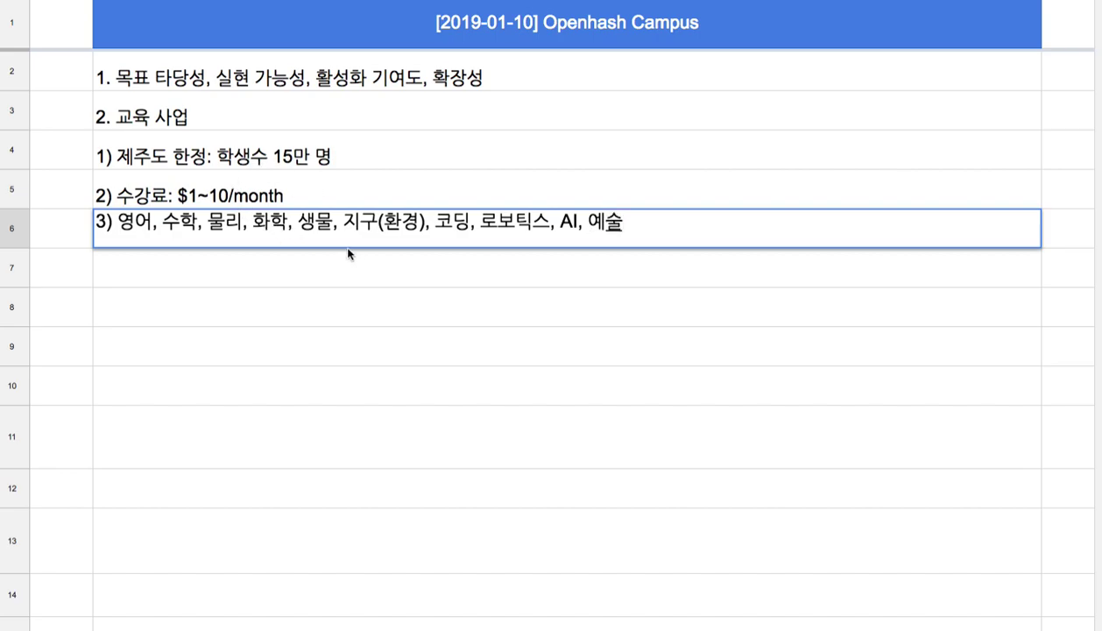
Enter "4) 유튜브 => scrimba platform" in row 7, below the subject list.
left_click(347, 275)
type("4")
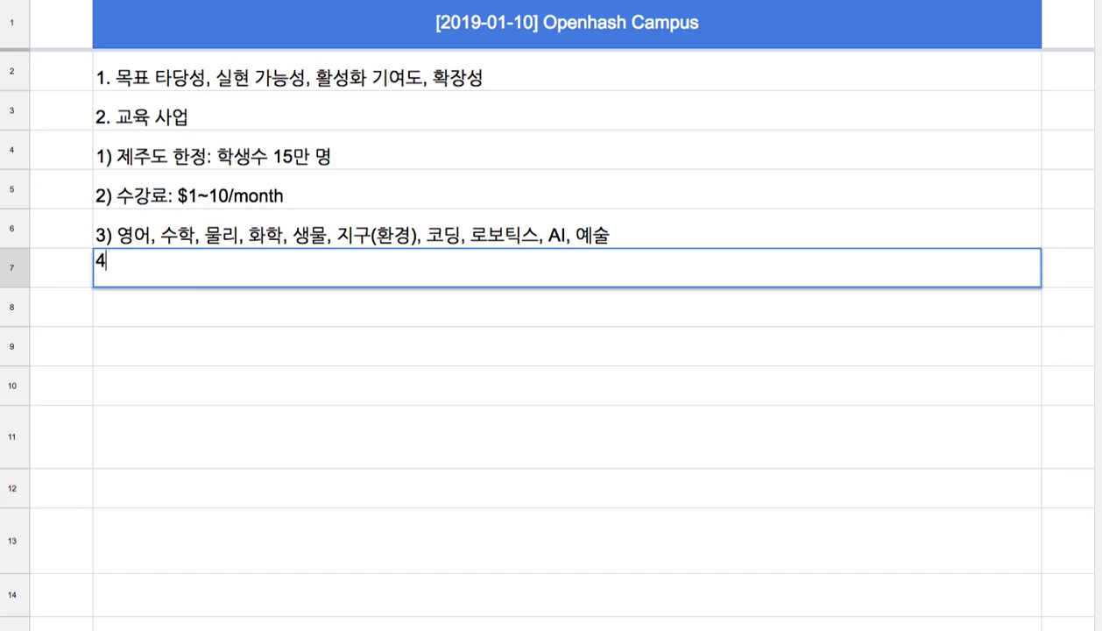
type(") 유튜브 => ")
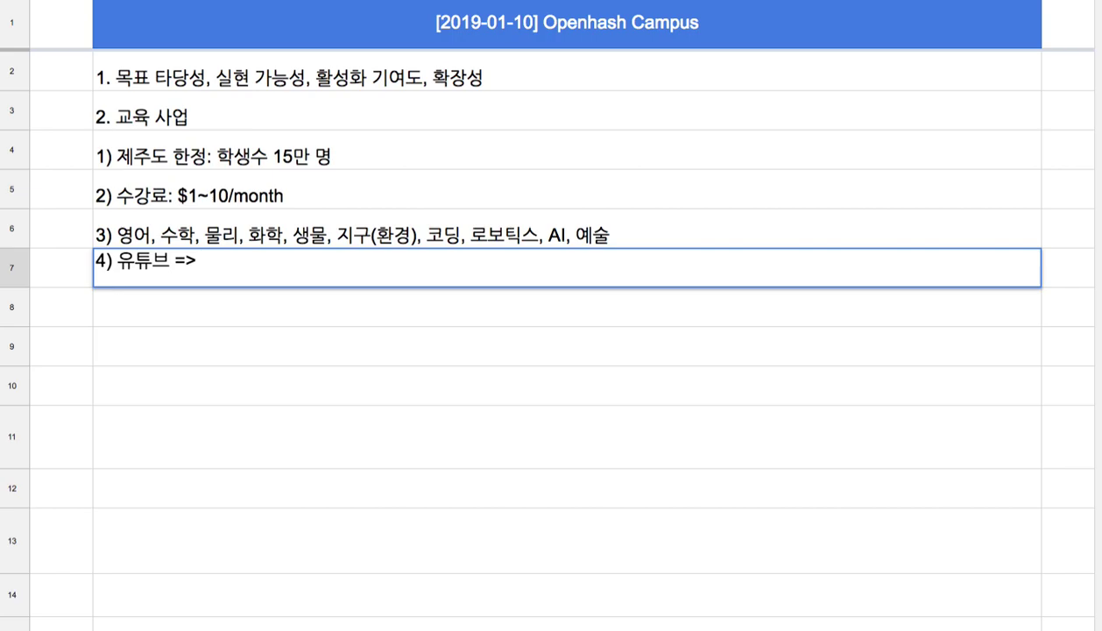
type("ㄴ")
key("BackSpace")
type("sci")
key("BackSpace")
type("rim")
key("BackSpace")
type("imba")
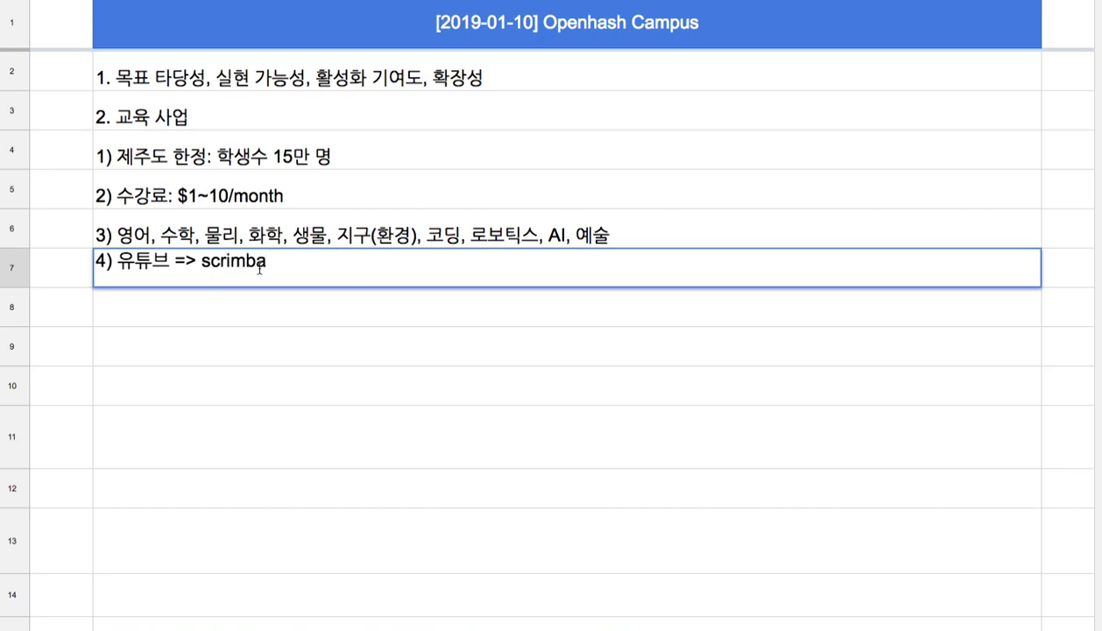
type(" platform")
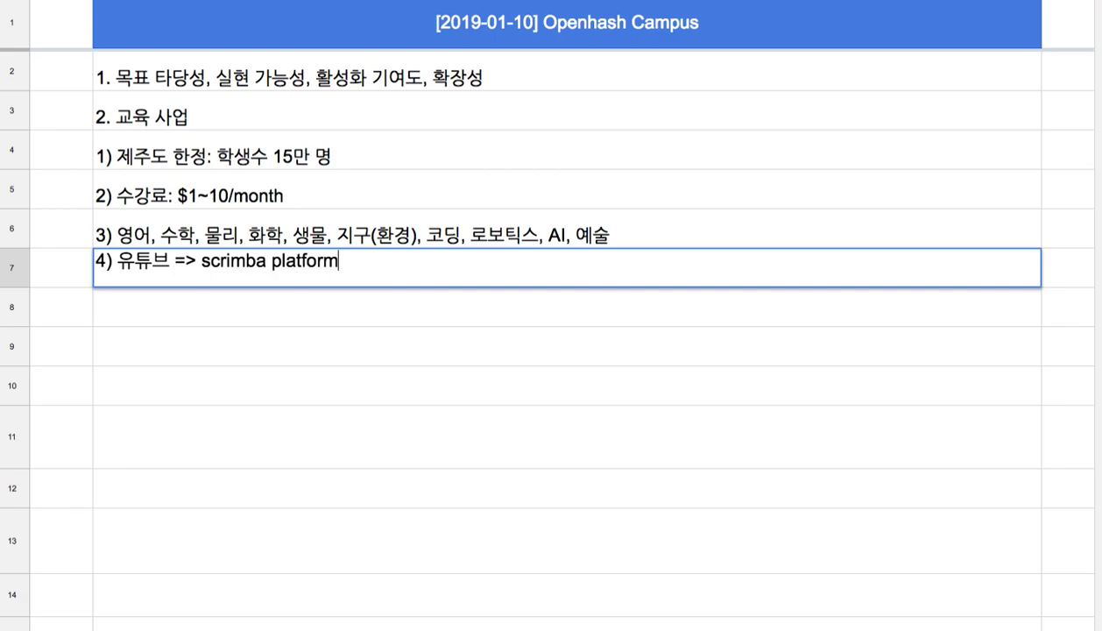
Append "=> Openhash Platform" to row 7, then highlight the two platform names in that line.
type("=> Openhas")
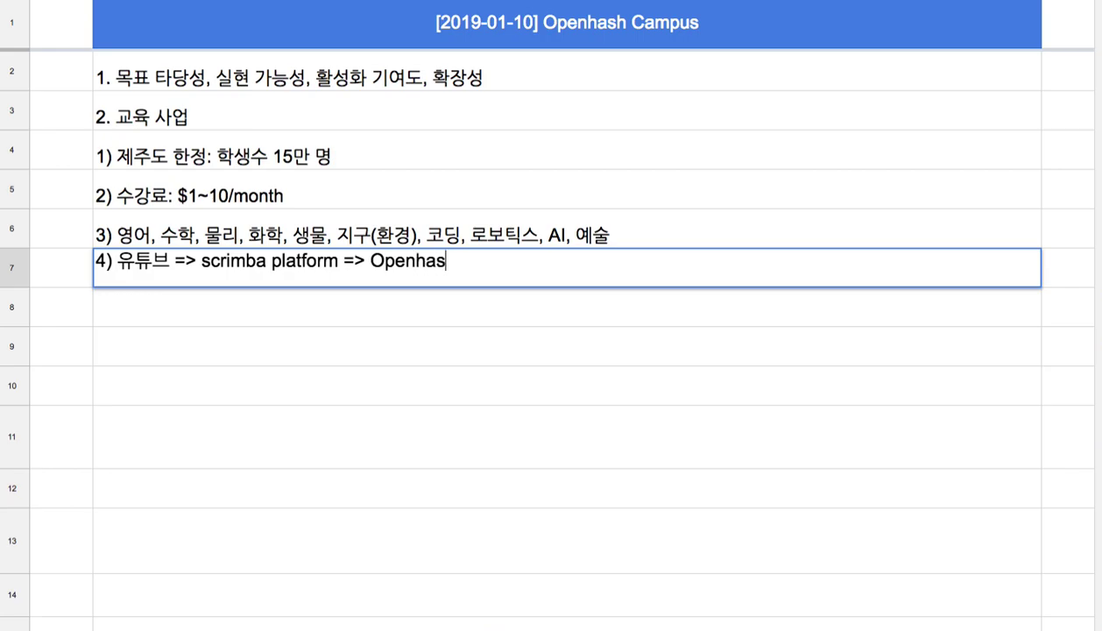
type("h Platform")
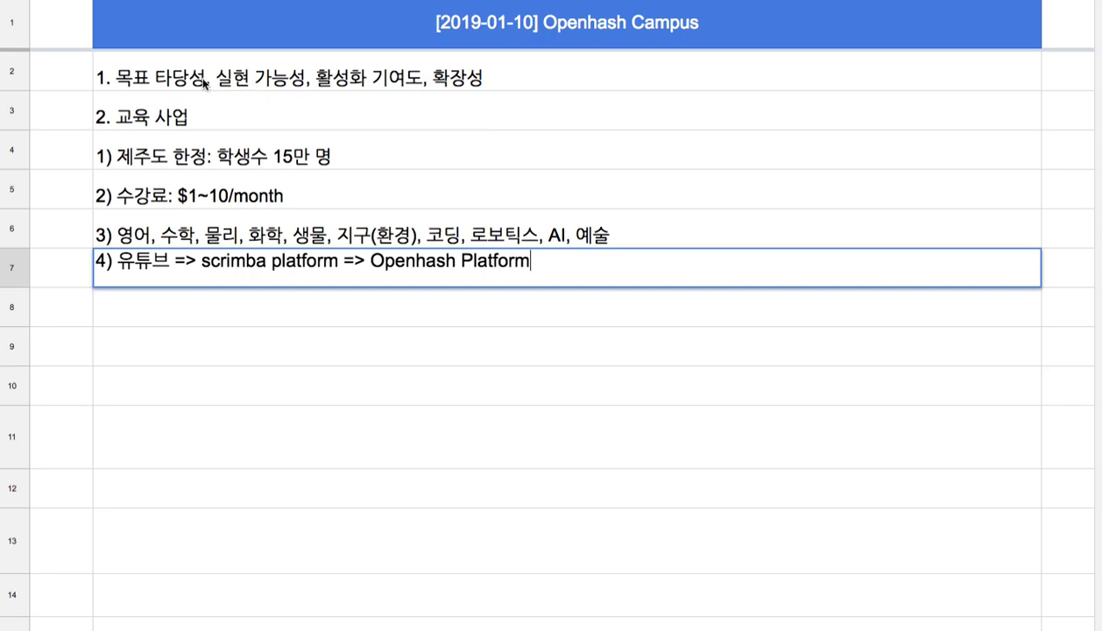
left_click_drag(372, 260, 558, 268)
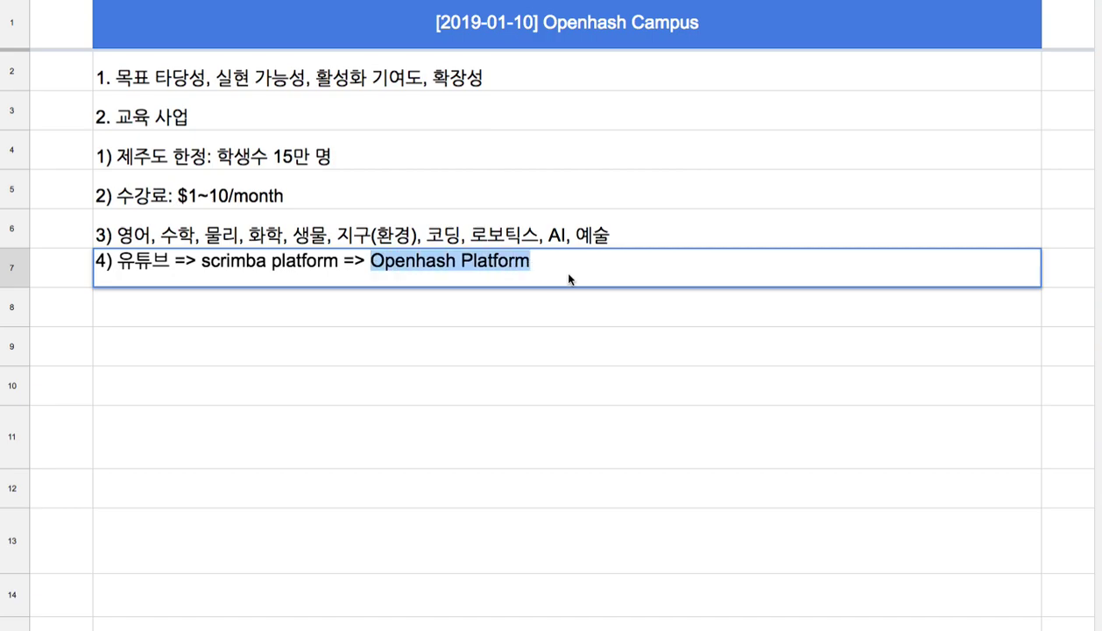
left_click_drag(201, 260, 328, 266)
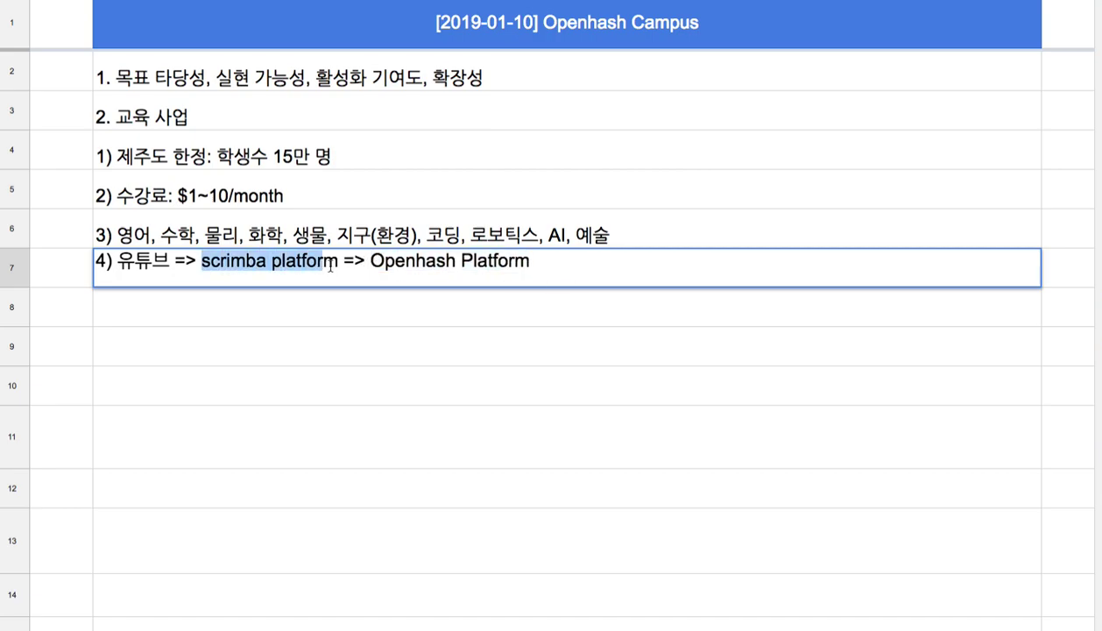
Insert "(Openhash Educational Platform)" directly after "목표 타당성" in row 2.
left_click(183, 78)
double_click(183, 78)
left_click(208, 67)
type("(")
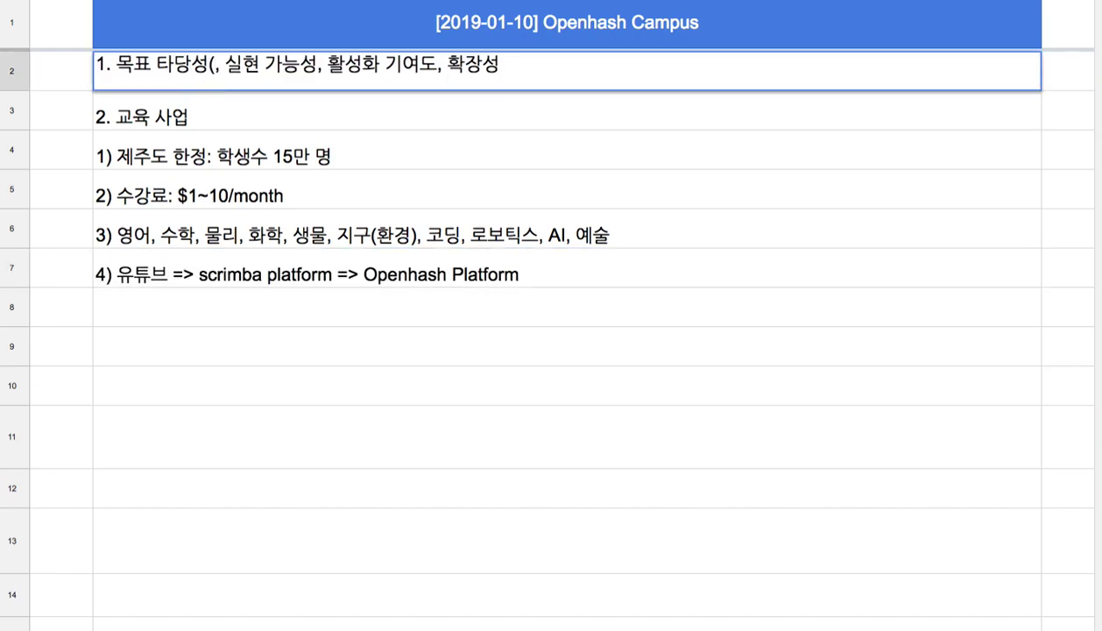
type("ㅒ")
key("BackSpace")
type("Openhash")
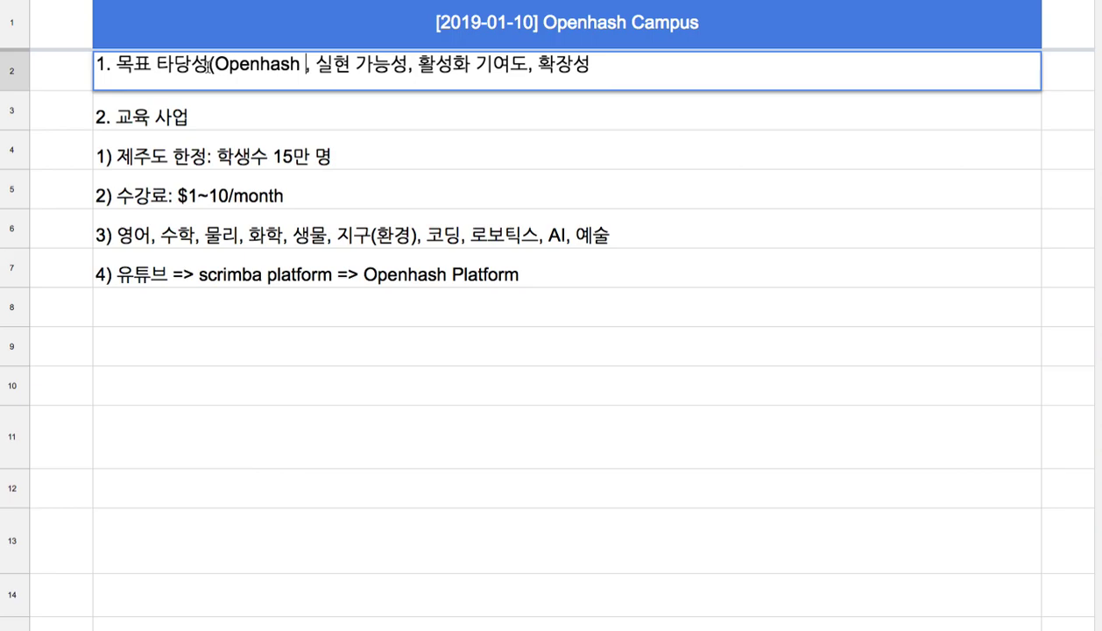
type("Educationa")
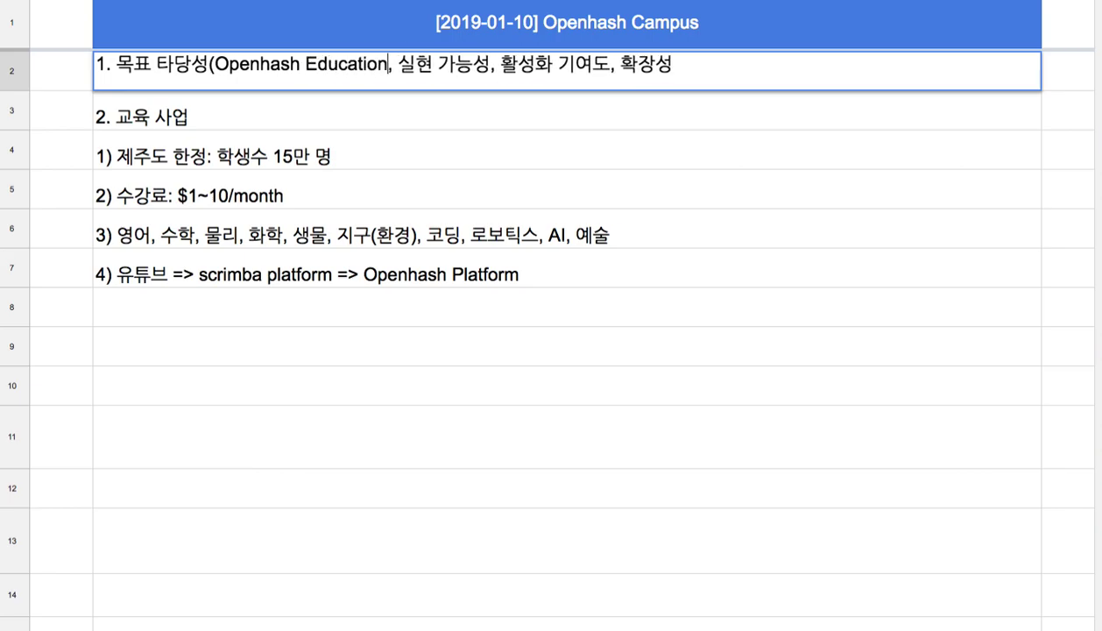
type("l Platfor")
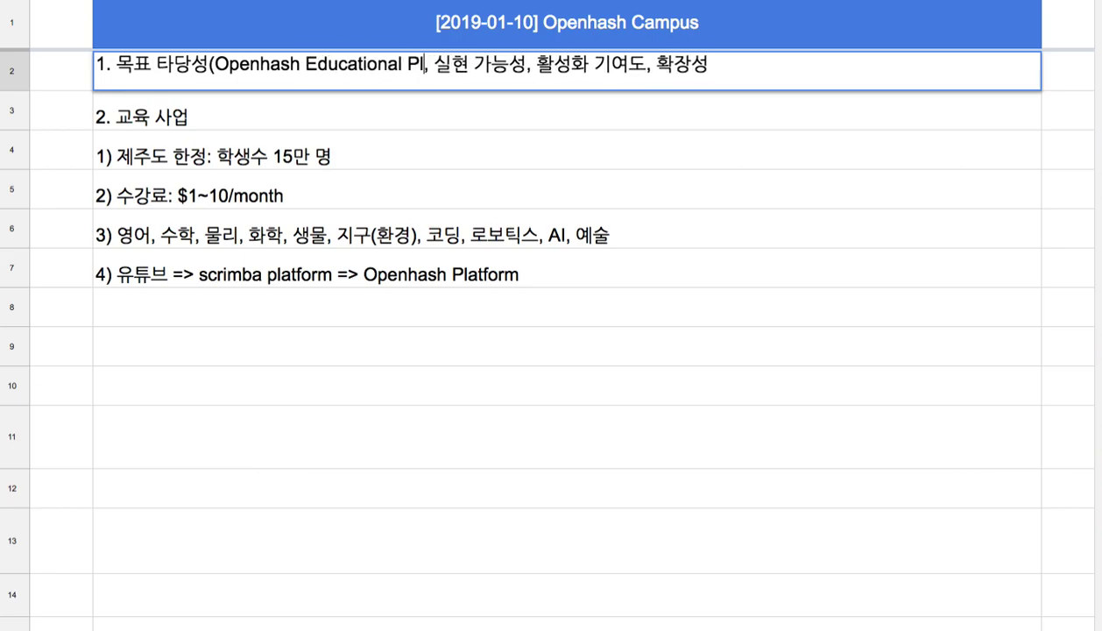
type("m)")
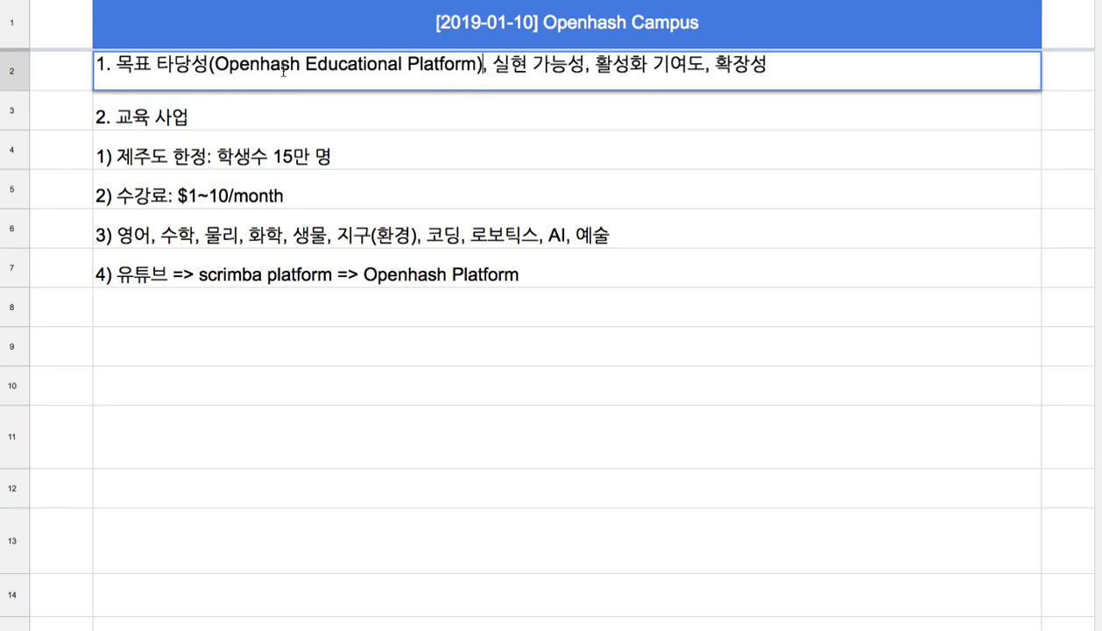
Add the abbreviation ":OEP" inside the parentheses in row 2 and highlight the word "실현".
key("Left")
type(": ㅐㄸ")
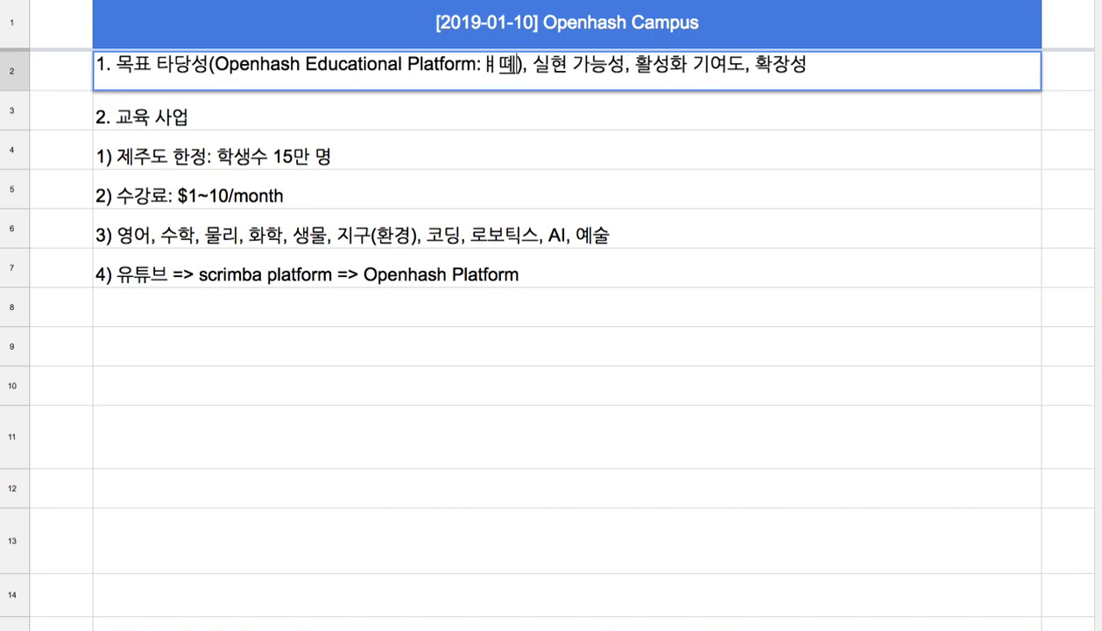
key("BackSpace")
key("BackSpace")
key("BackSpace")
type("OEP")
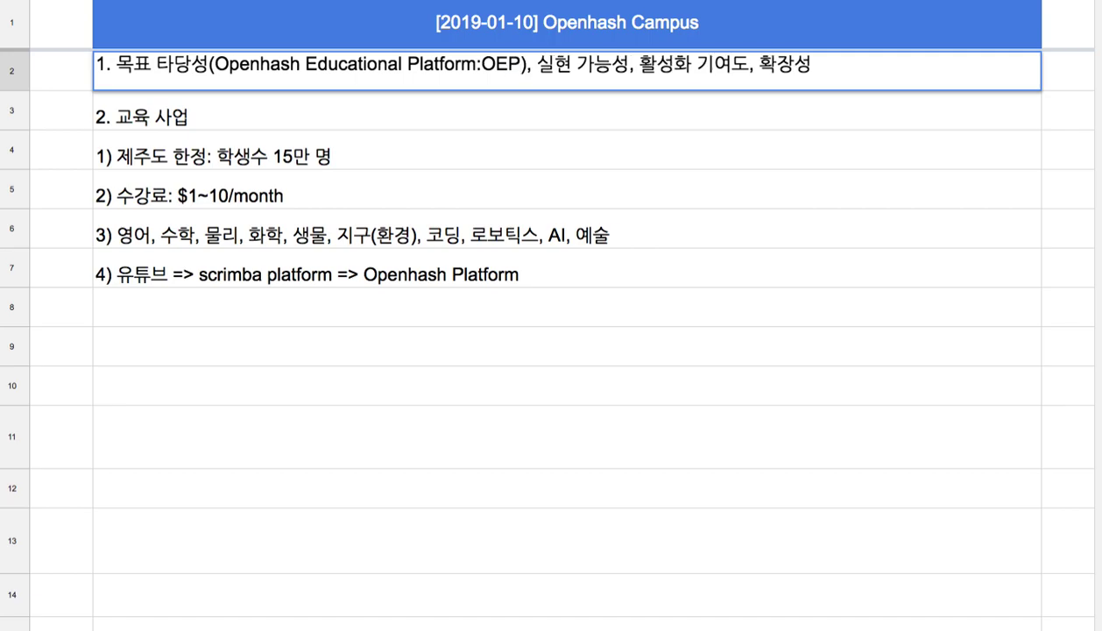
double_click(559, 69)
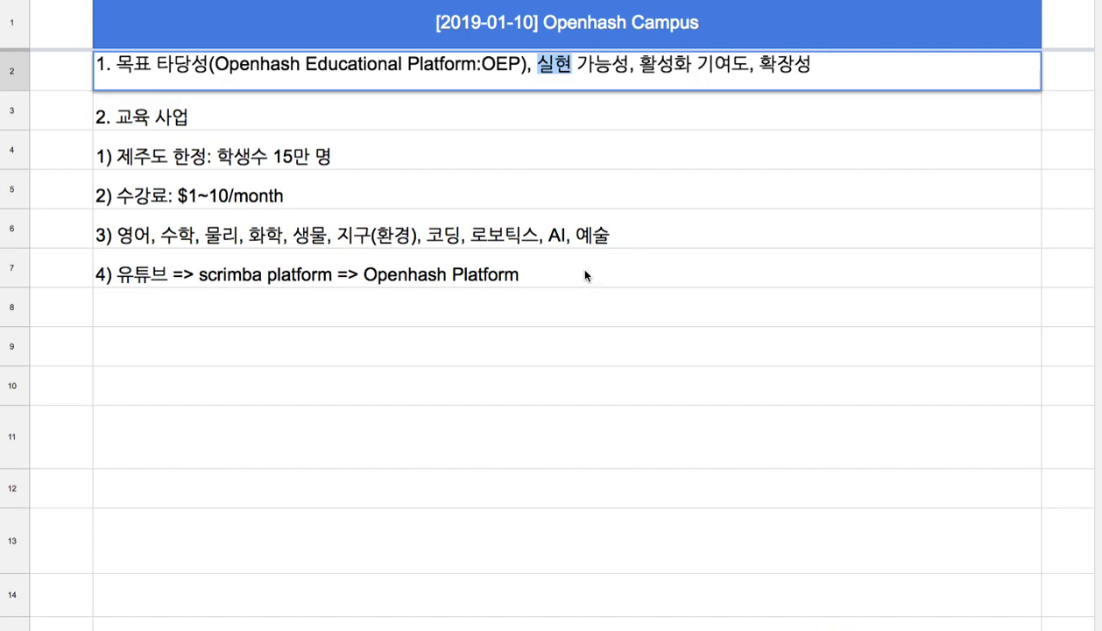
Change the numbering of the 유튜브 line in row 7 to "3.".
left_click(309, 277)
double_click(383, 270)
key("shift+Right")
key("shift+Right")
key("shift+Right")
key("shift+Right")
key("shift+Right")
key("shift+Right")
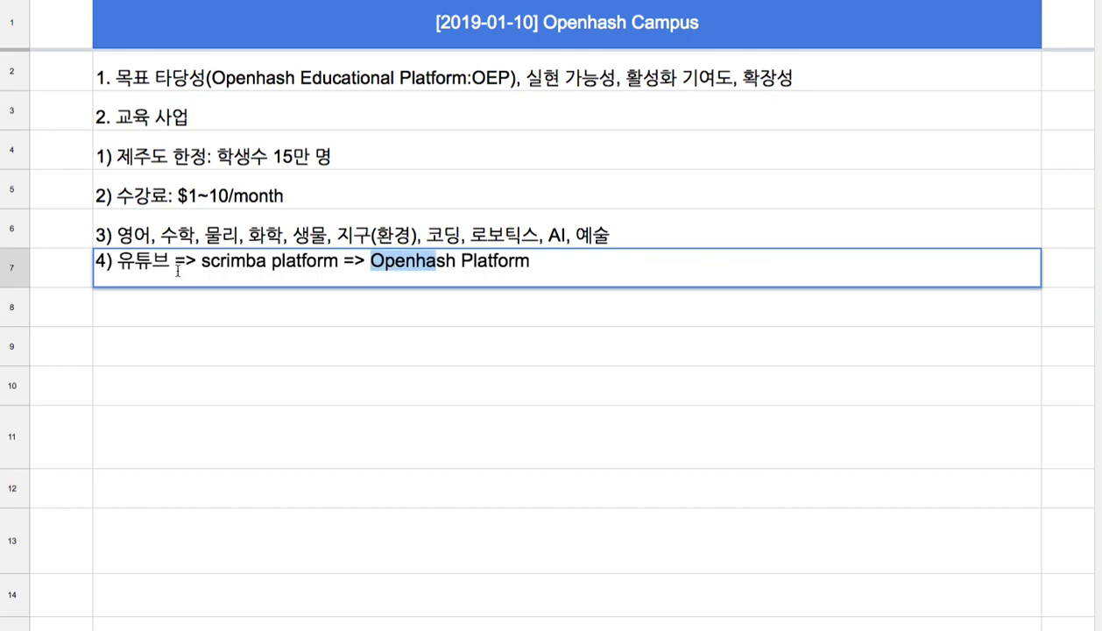
left_click(104, 260)
type("3.")
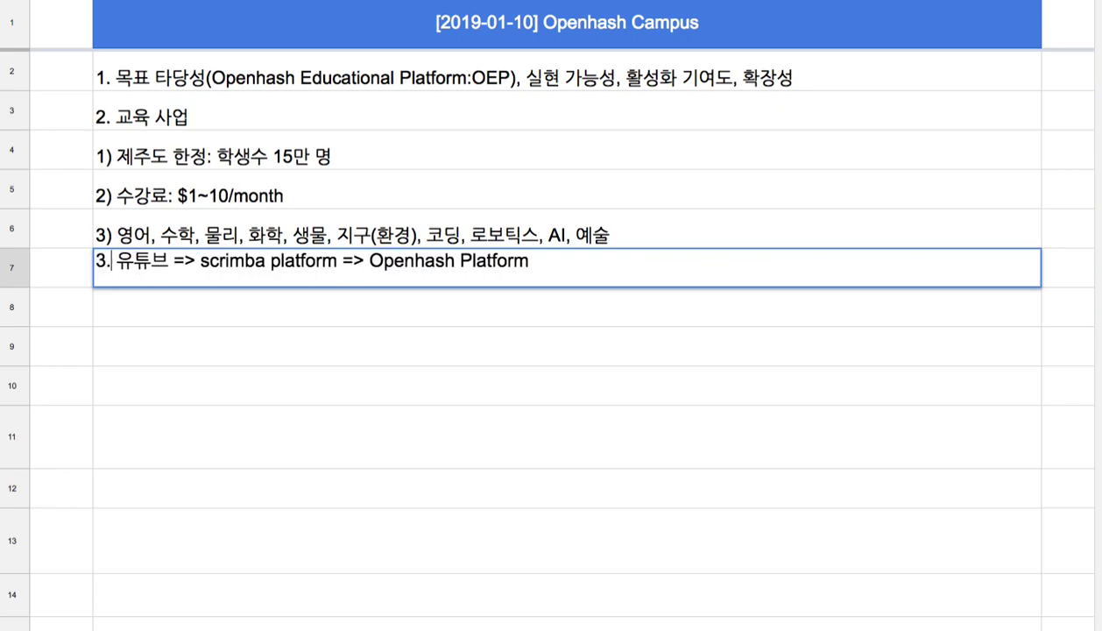
Enter "1) Time Traveling" in row 8 and highlight part of the word "scrimba" in row 7.
left_click(147, 313)
type("1)")
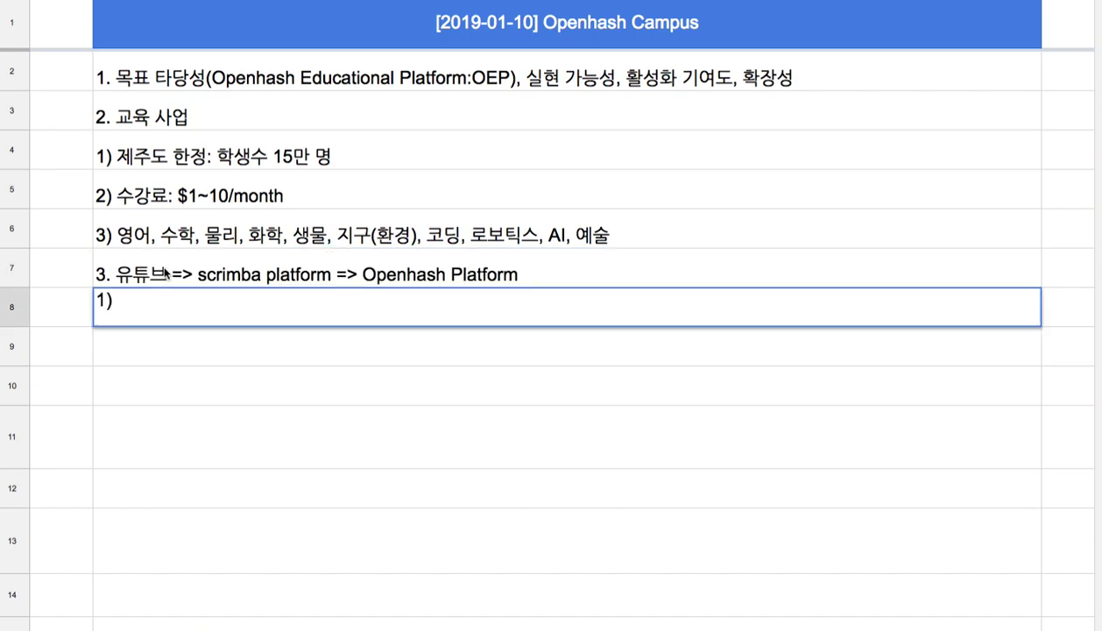
type(" Time Traveling")
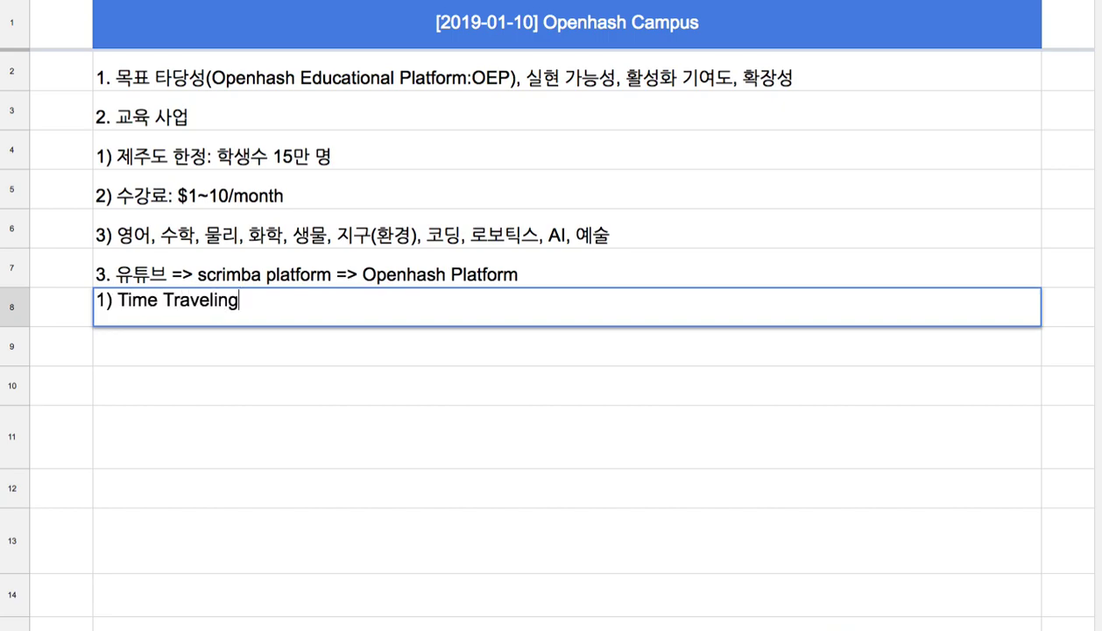
left_click(253, 274)
key("Return")
left_click_drag(224, 261, 260, 267)
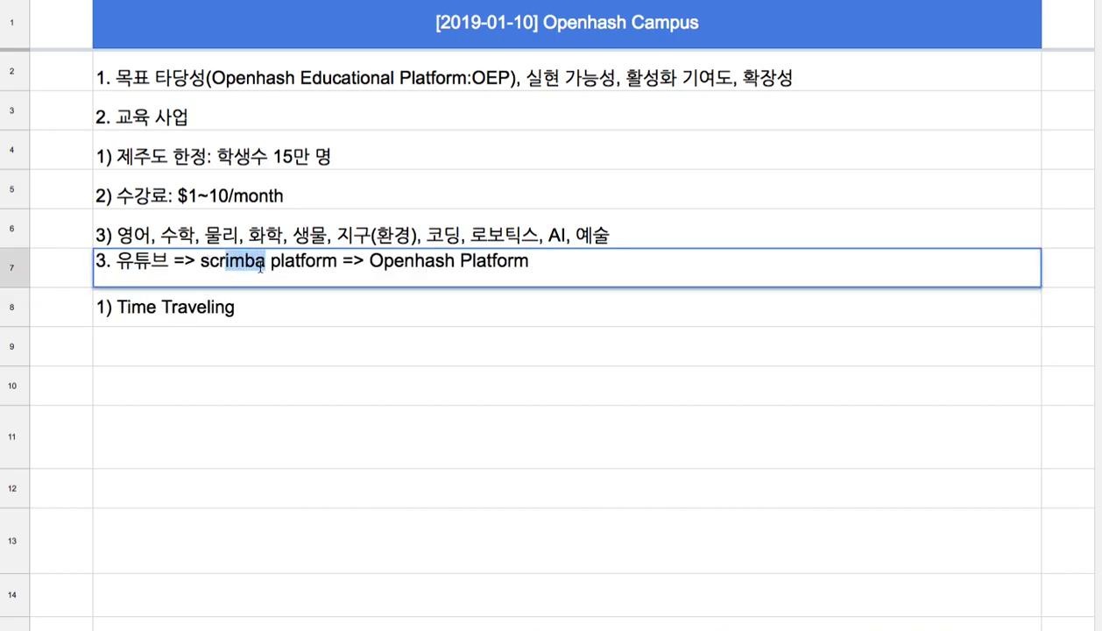
Append "+ JS + Node + Haskell" to the Time Traveling line in row 8.
left_click(172, 319)
double_click(250, 314)
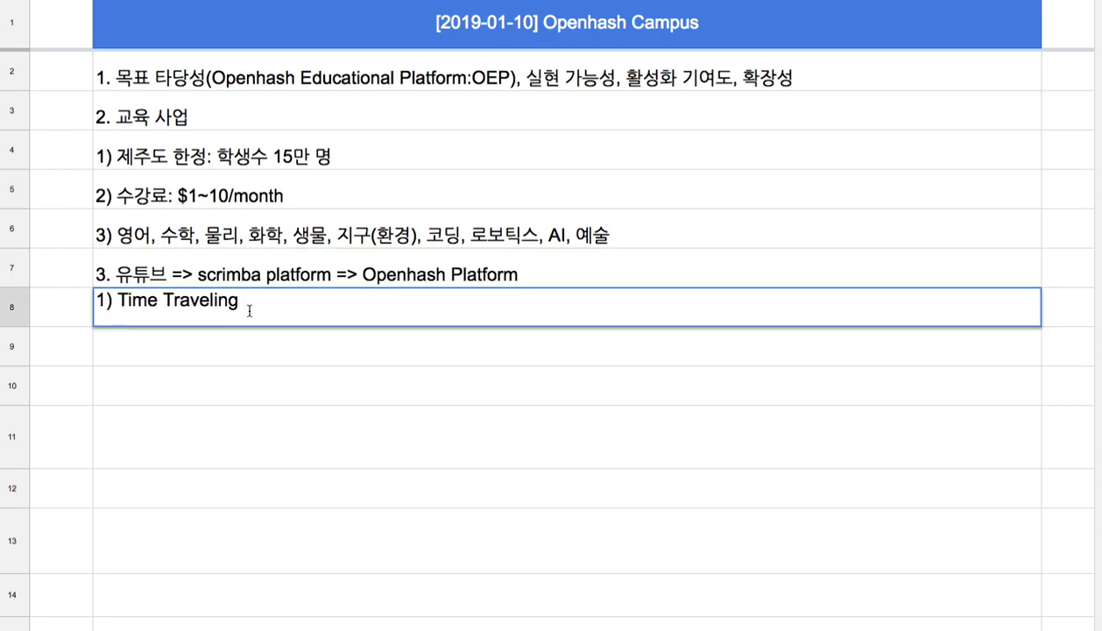
type("+ JS + Node +  Haskell")
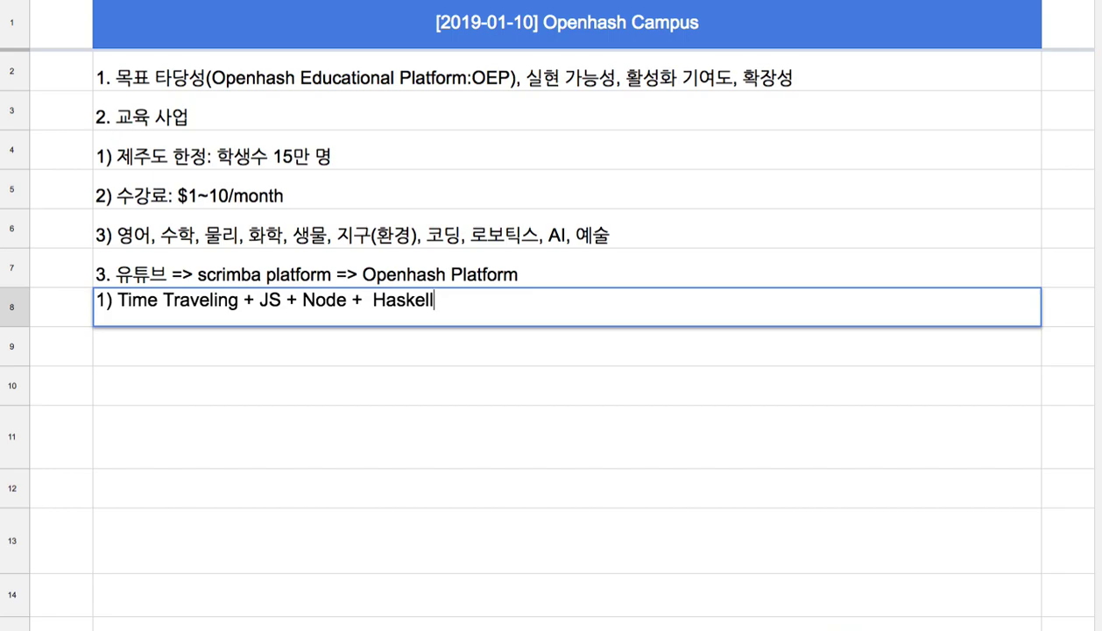
Insert "+ Blockchain Technology" after "scrimba platform" in row 7.
double_click(242, 270)
left_click(341, 261)
type("+ qmf")
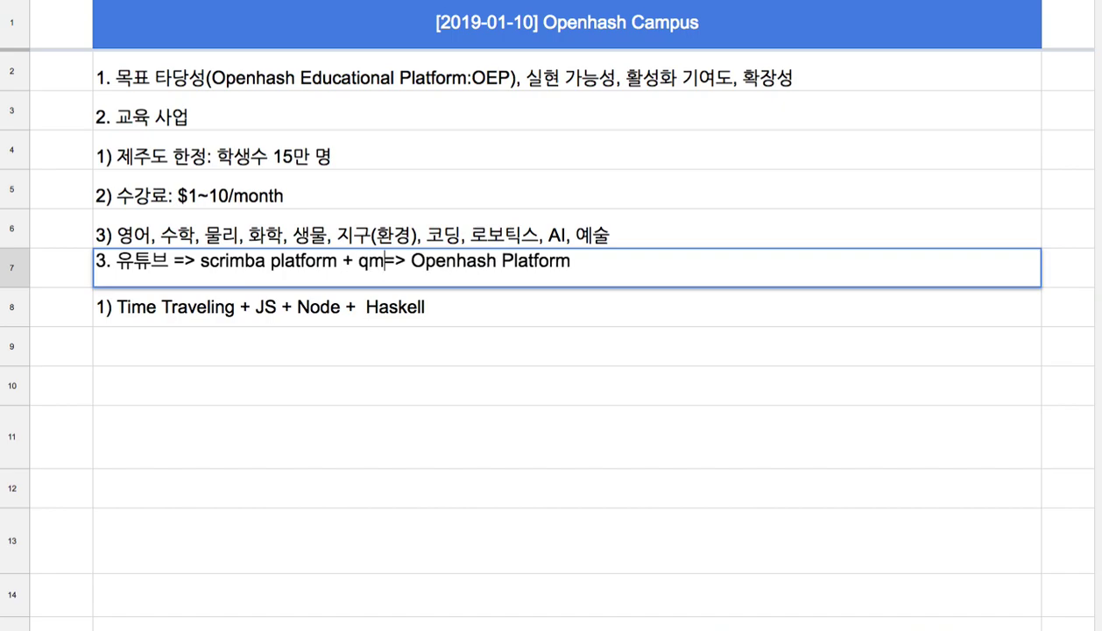
key("BackSpace")
key("BackSpace")
key("BackSpace")
type("Block")
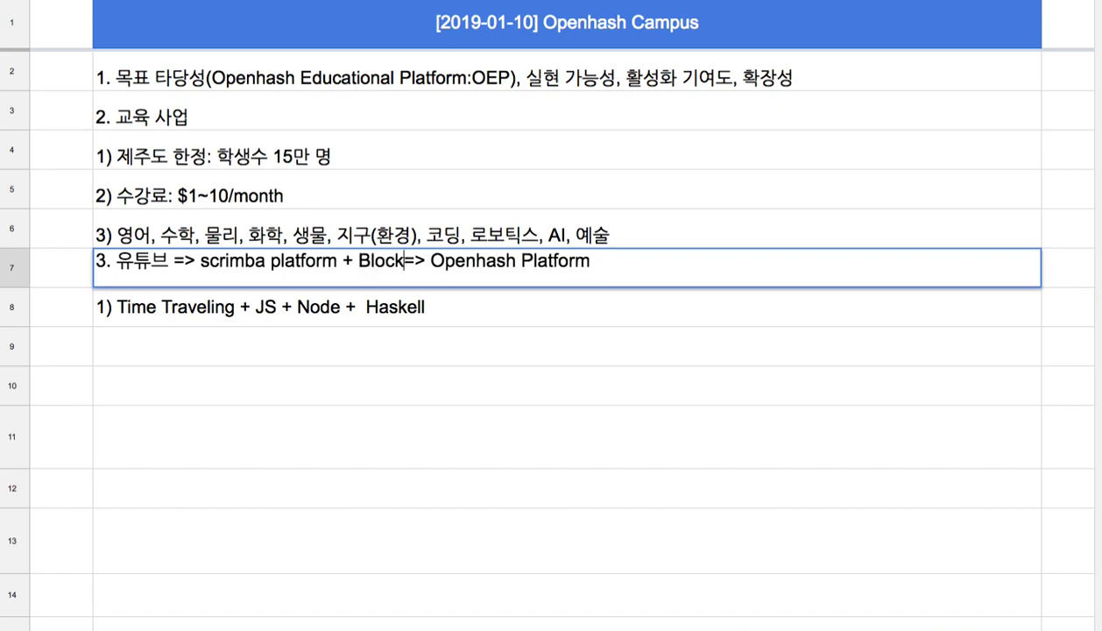
type("chain Techn")
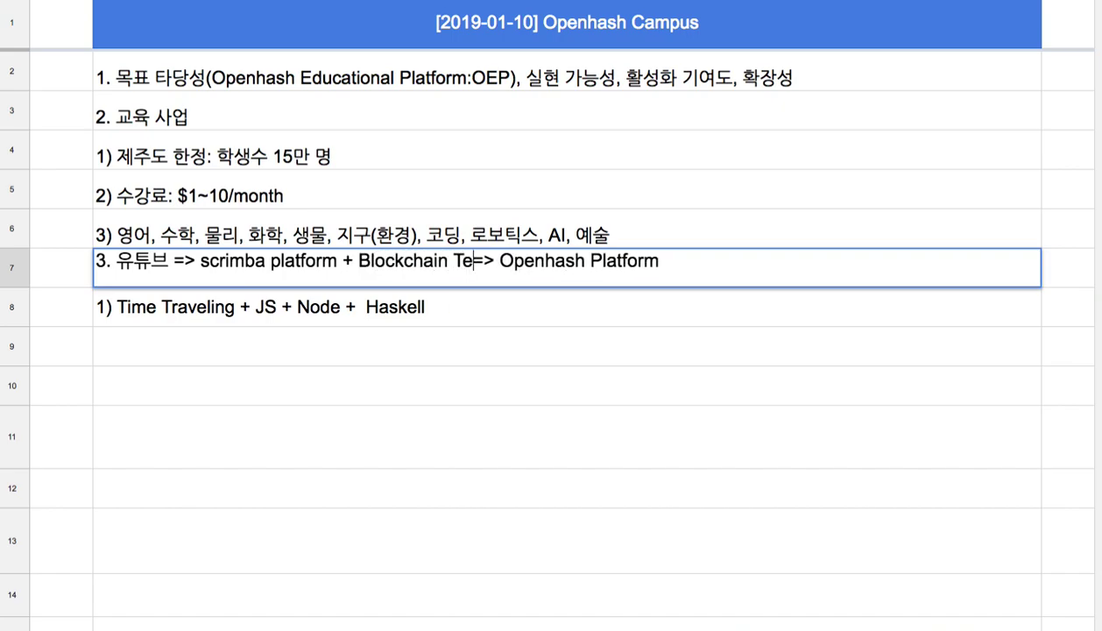
type("ology")
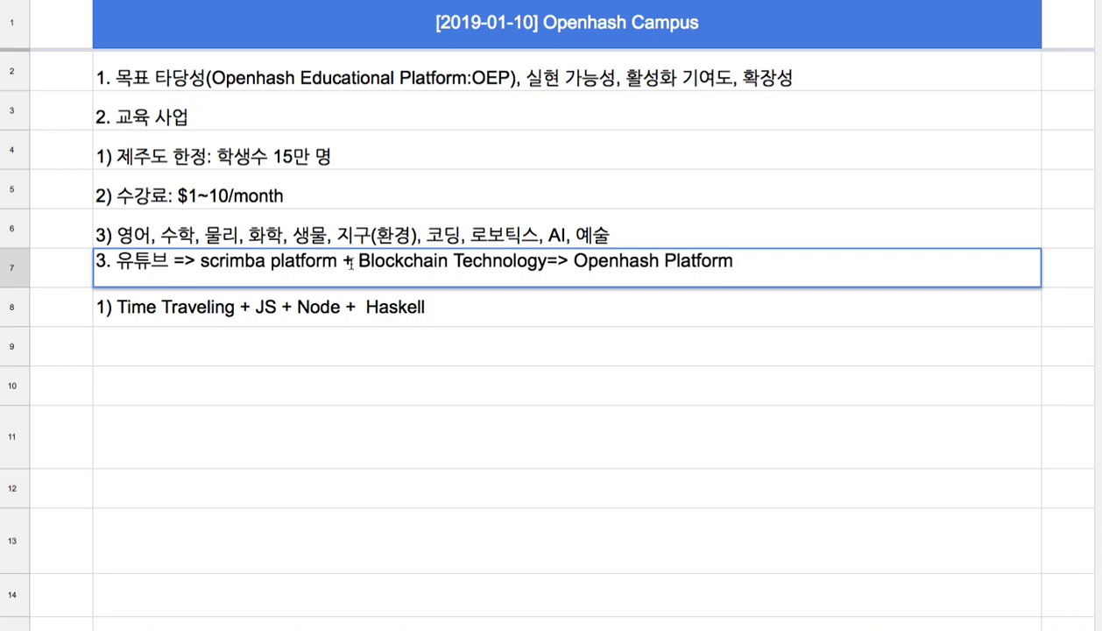
Replace "Openhash Platform" at the end of row 7 with the abbreviation "OEP".
left_click(662, 261)
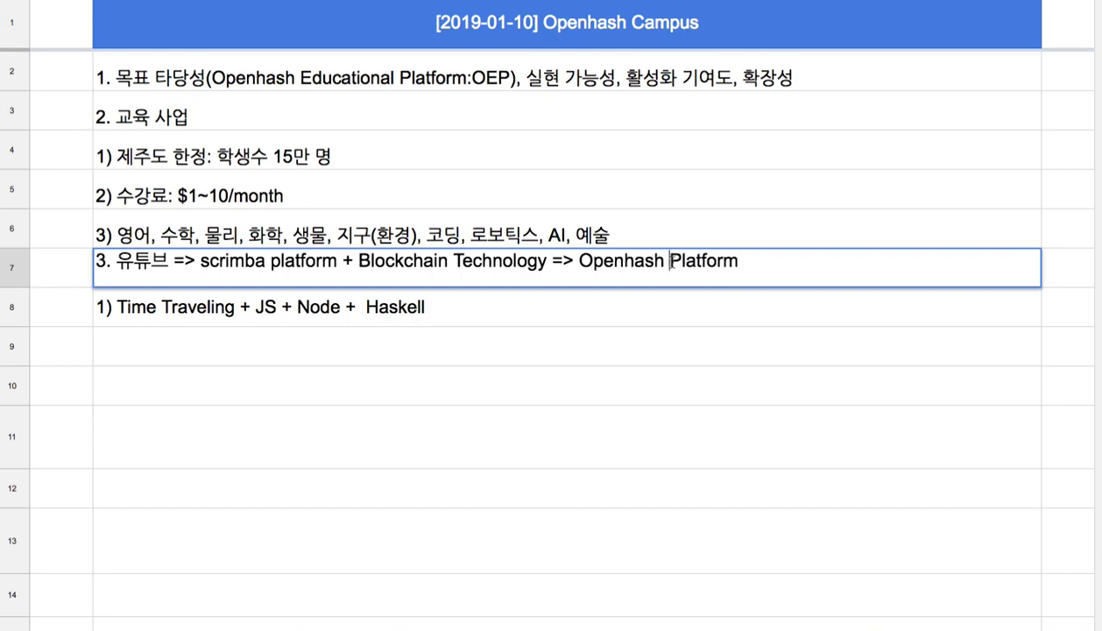
left_click_drag(595, 264, 738, 261)
type("EP")
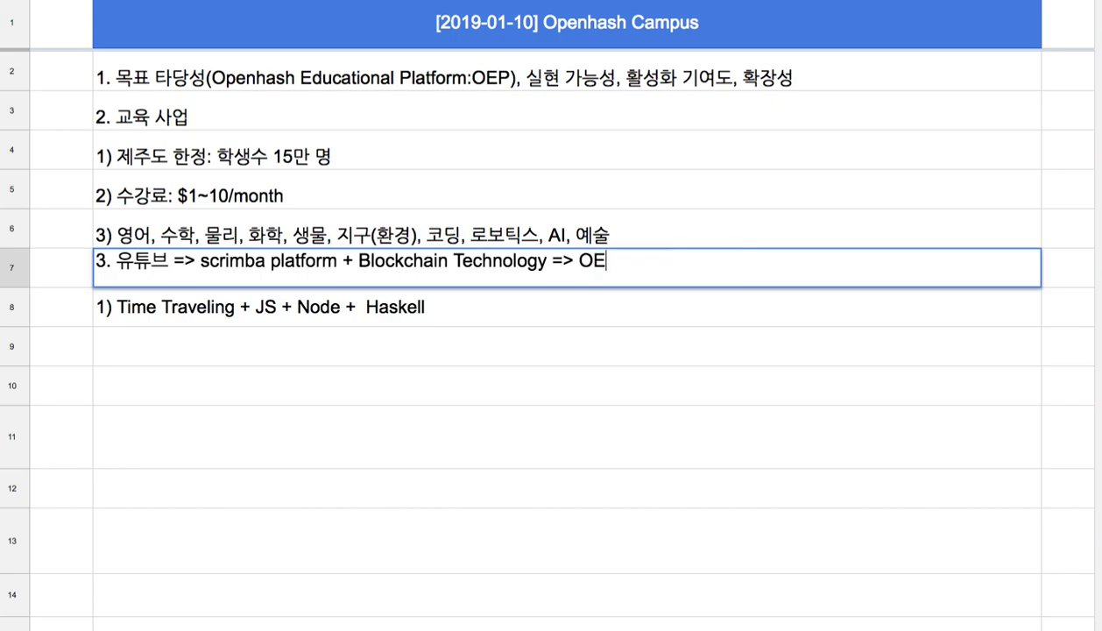
left_click(667, 314)
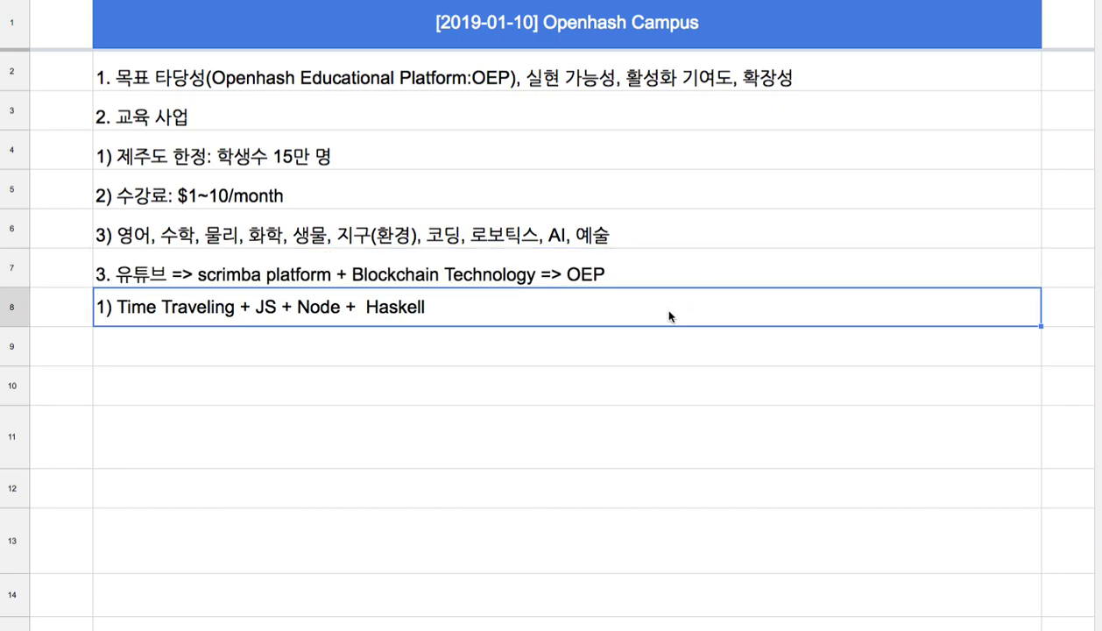
double_click(608, 278)
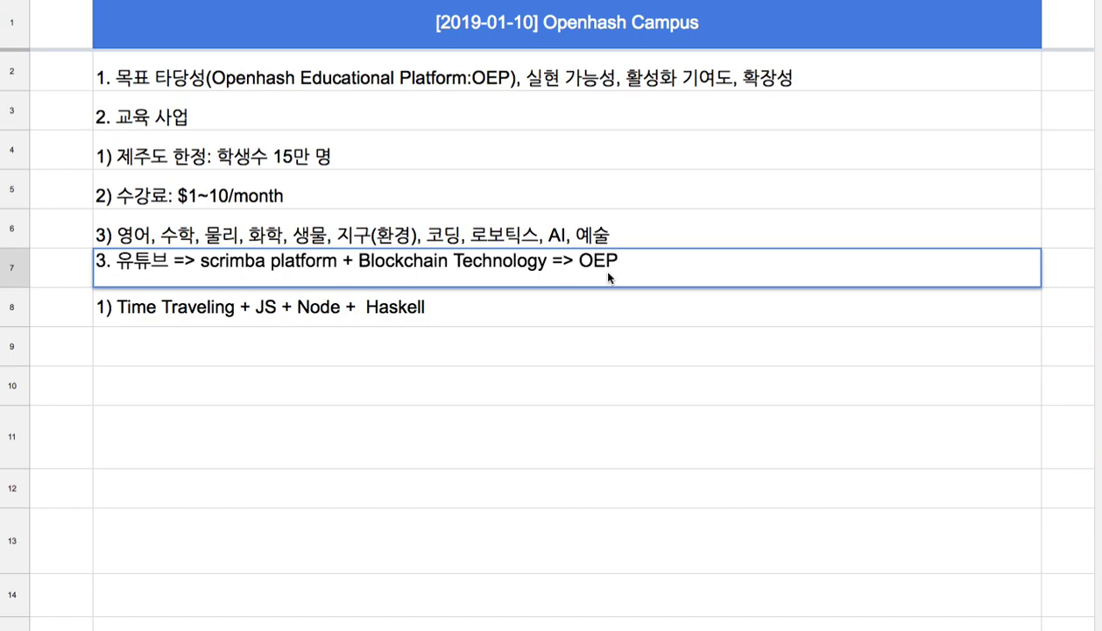
left_click(473, 316)
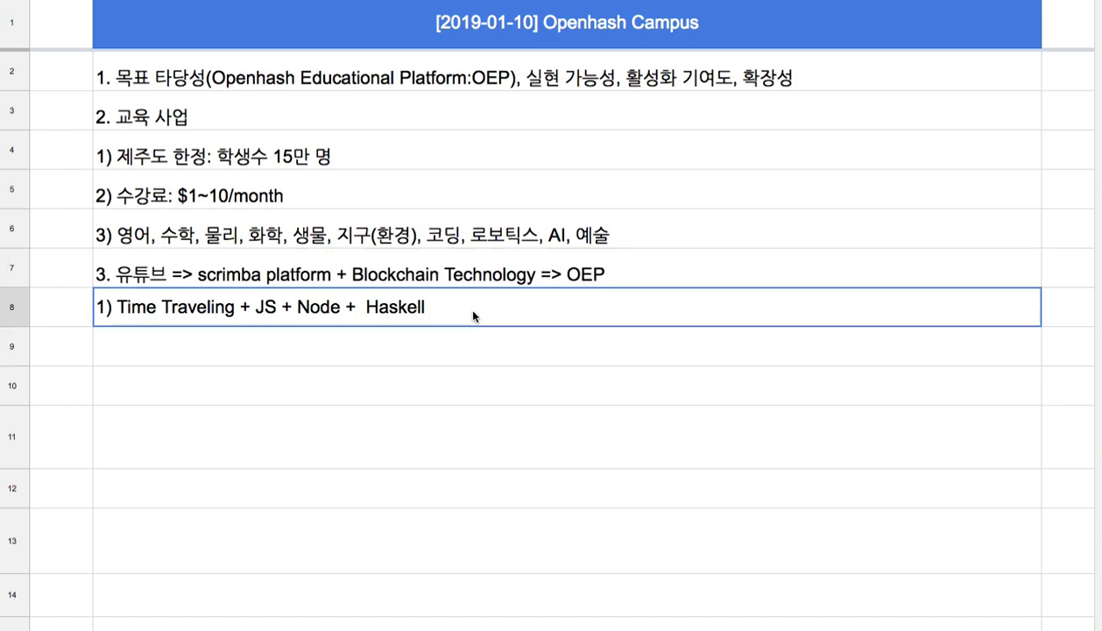
Open the "교육법인 사업 및 조직도(잠정)" sheet and examine its business items and its tables of assigned roles, regions and subjects.
double_click(401, 242)
left_click(310, 229)
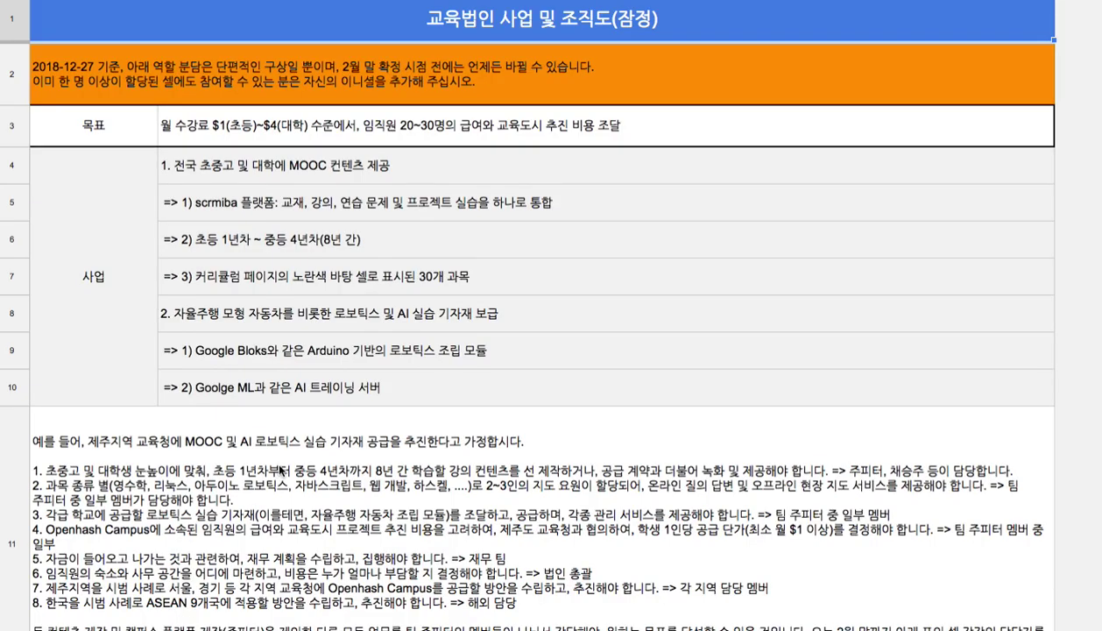
scroll(283, 471, "down", 1)
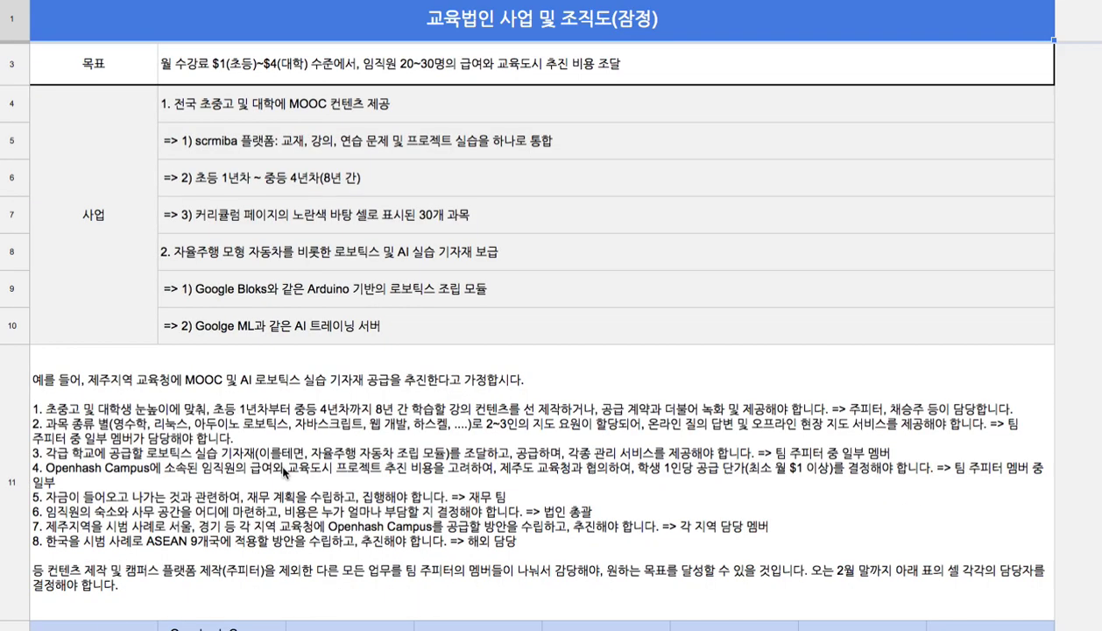
scroll(324, 477, "down", 5)
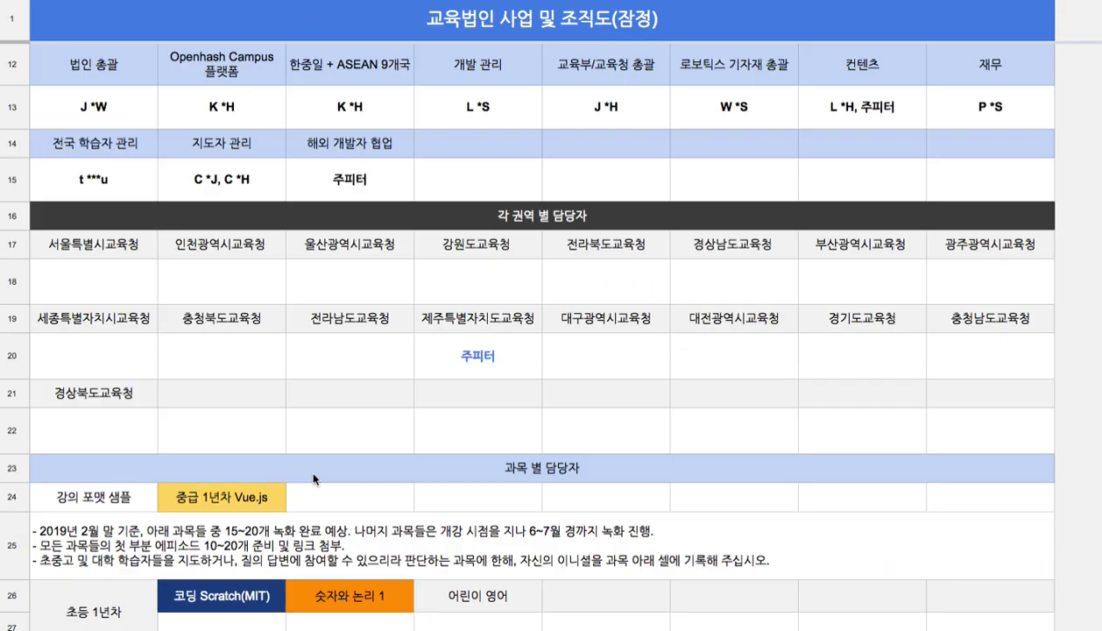
Examine the course tables for each school year from 초등 1년차 to 중등 4년차, and open the Happy learn JavaScript sheet.
scroll(317, 477, "down", 8)
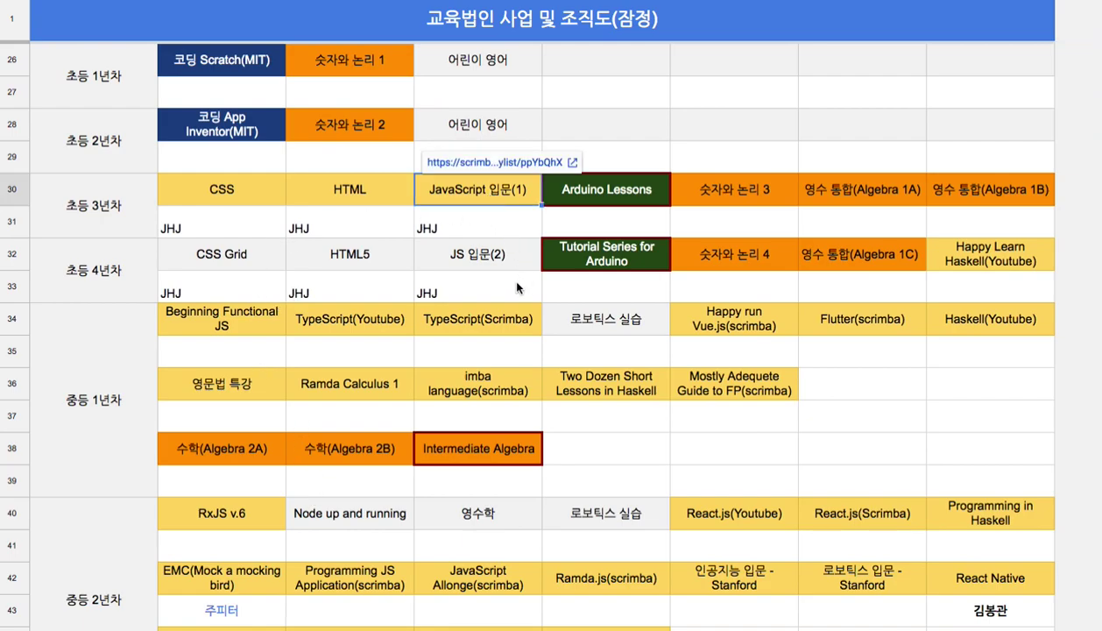
left_click(384, 324)
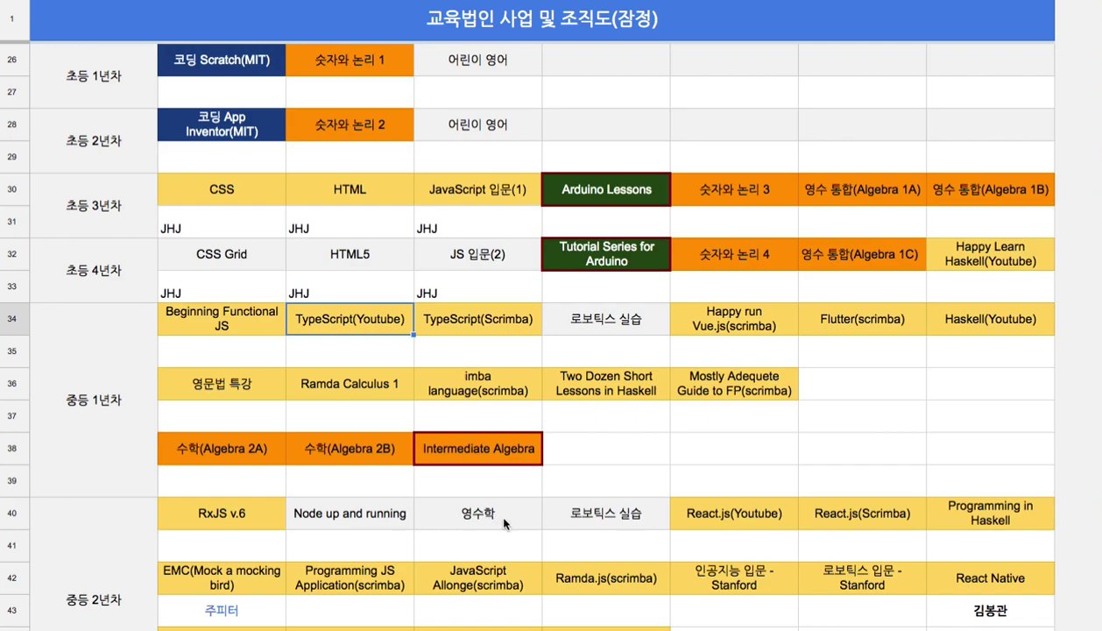
left_click(508, 578)
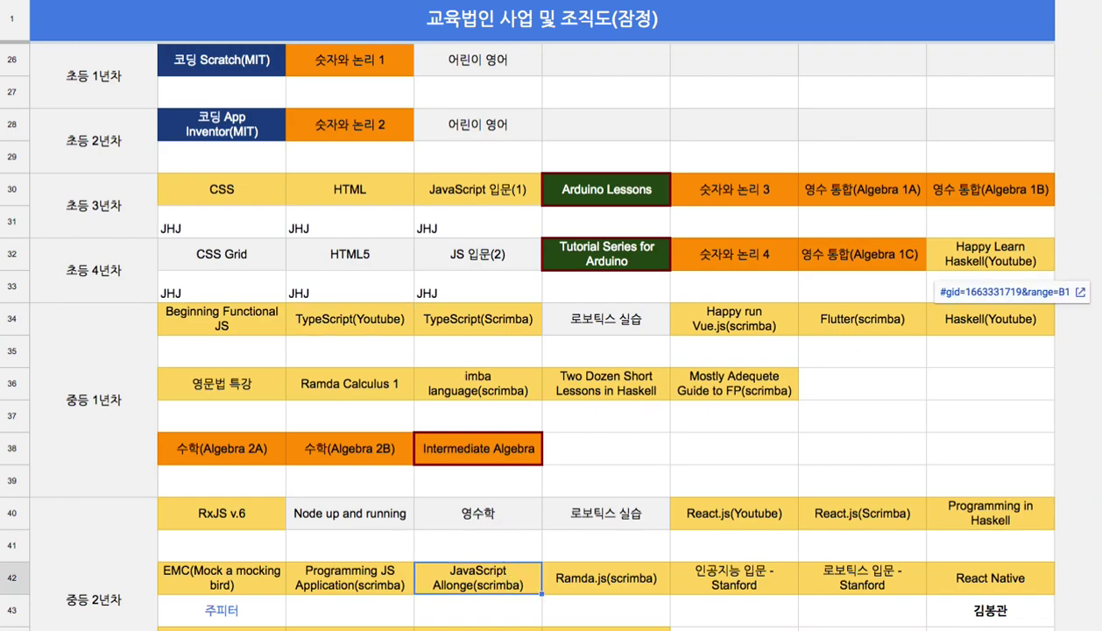
scroll(543, 332, "down", 6)
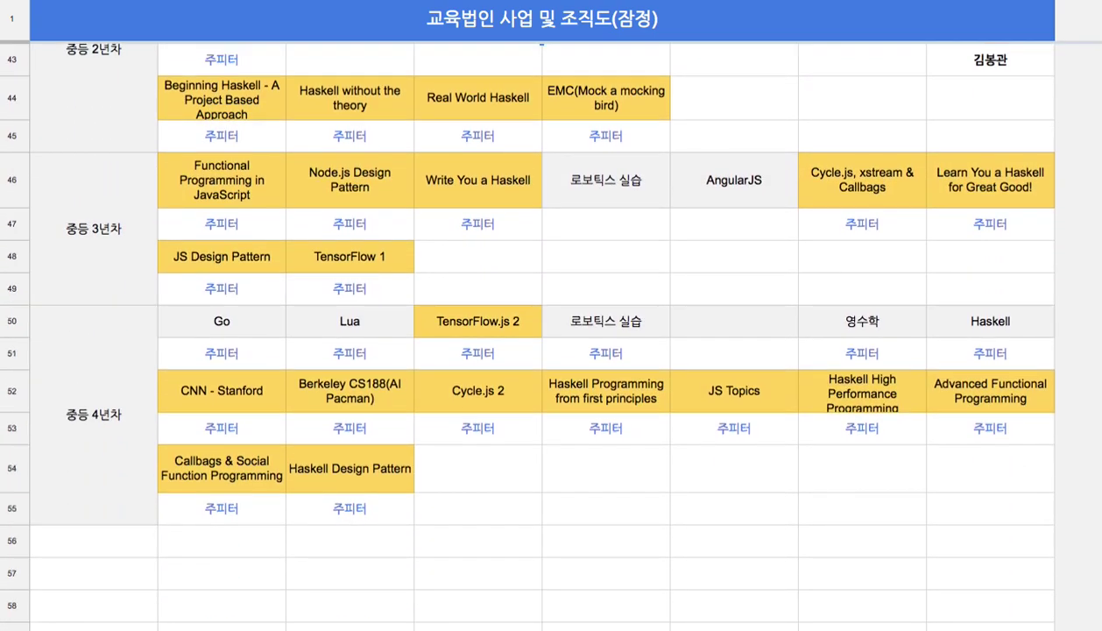
left_click(995, 388)
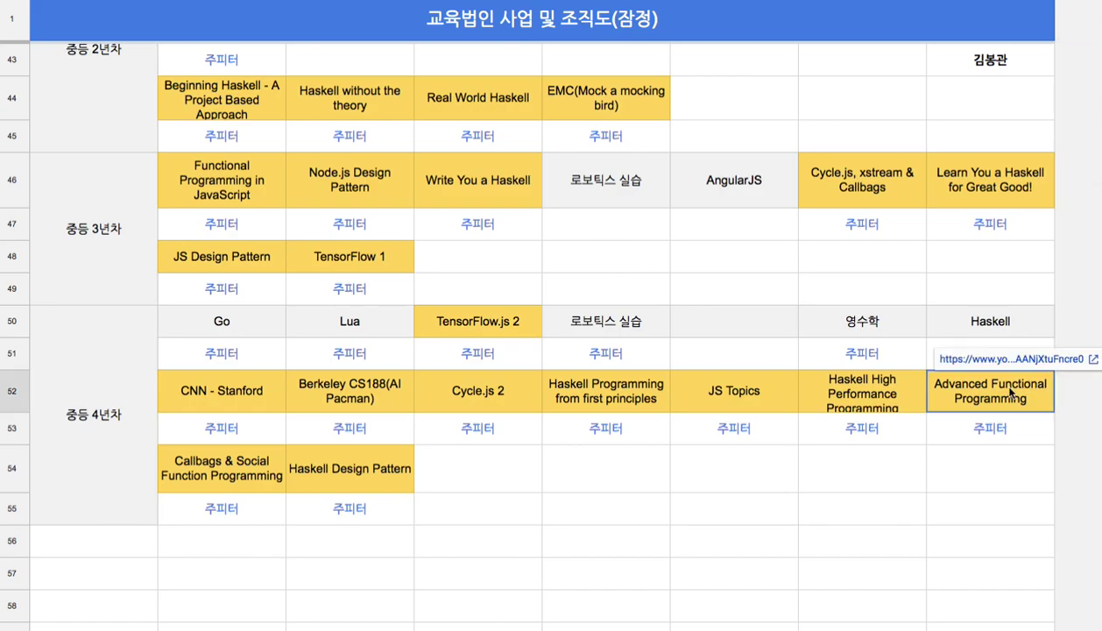
left_click(889, 393)
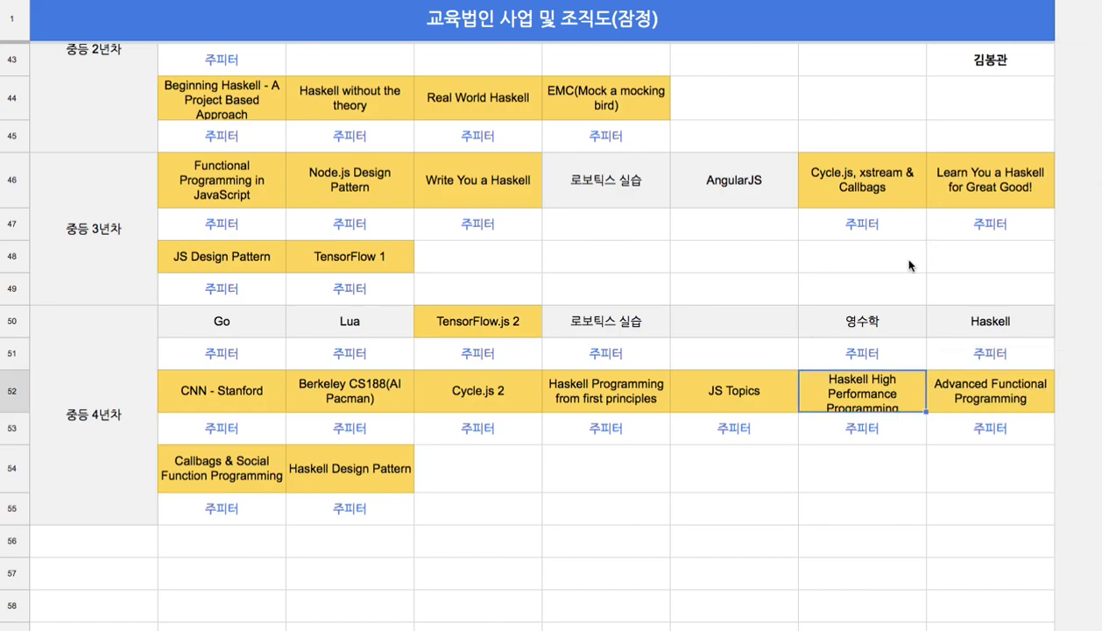
scroll(911, 266, "up", 1)
scroll(911, 265, "up", 5)
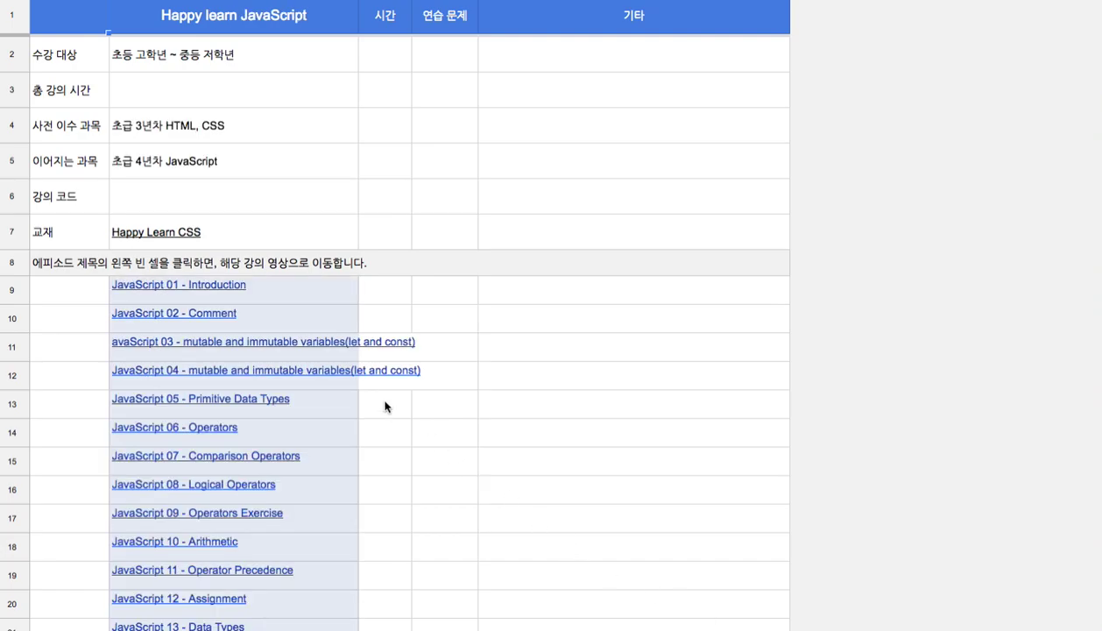
Open the linked JavaScript 03 lesson on mutable and immutable variables in Scrimba, start its playback and pause it.
left_click(283, 357)
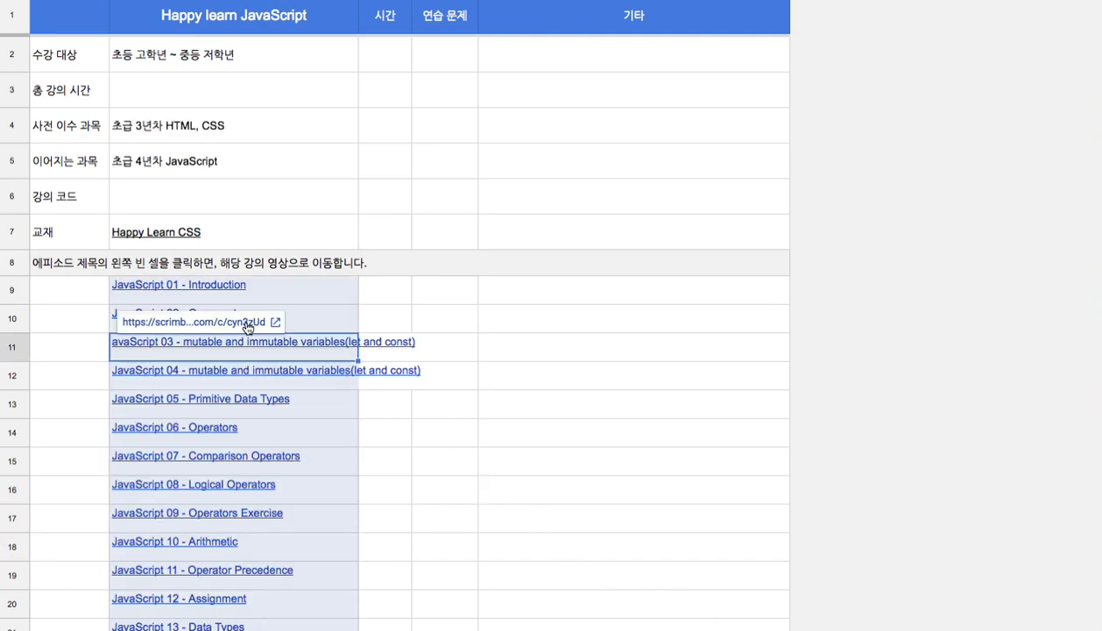
left_click(246, 323)
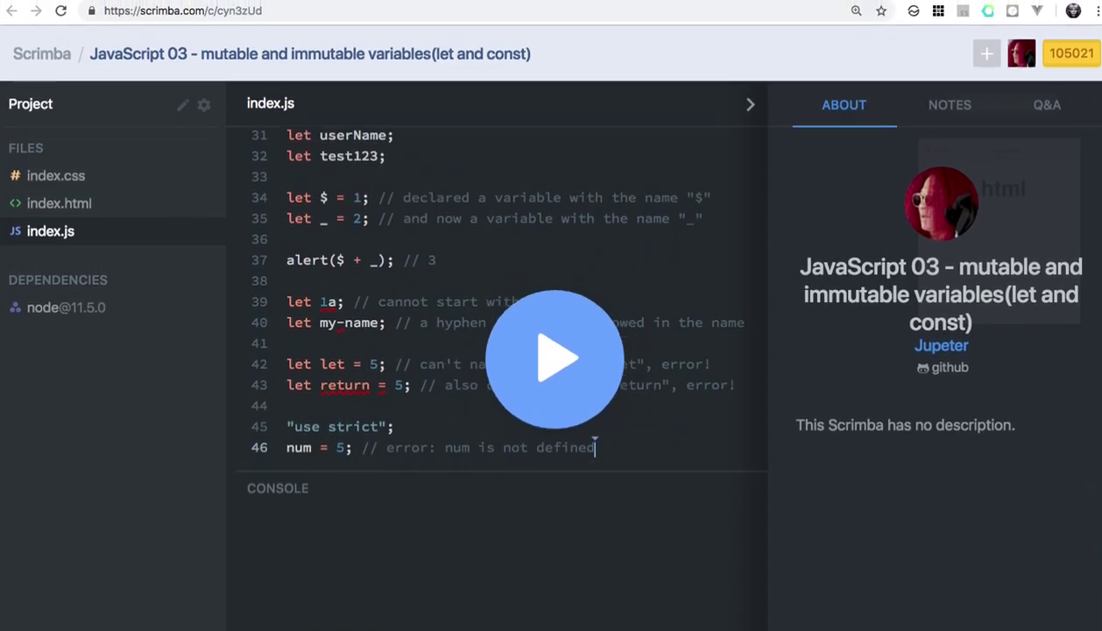
left_click(565, 361)
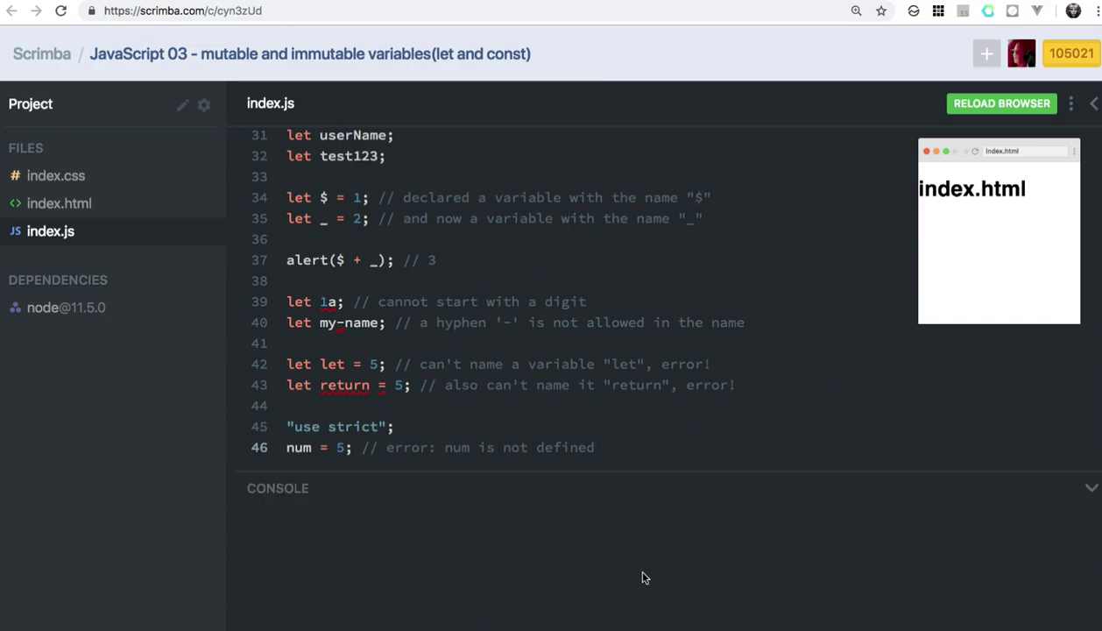
mouse_move(718, 612)
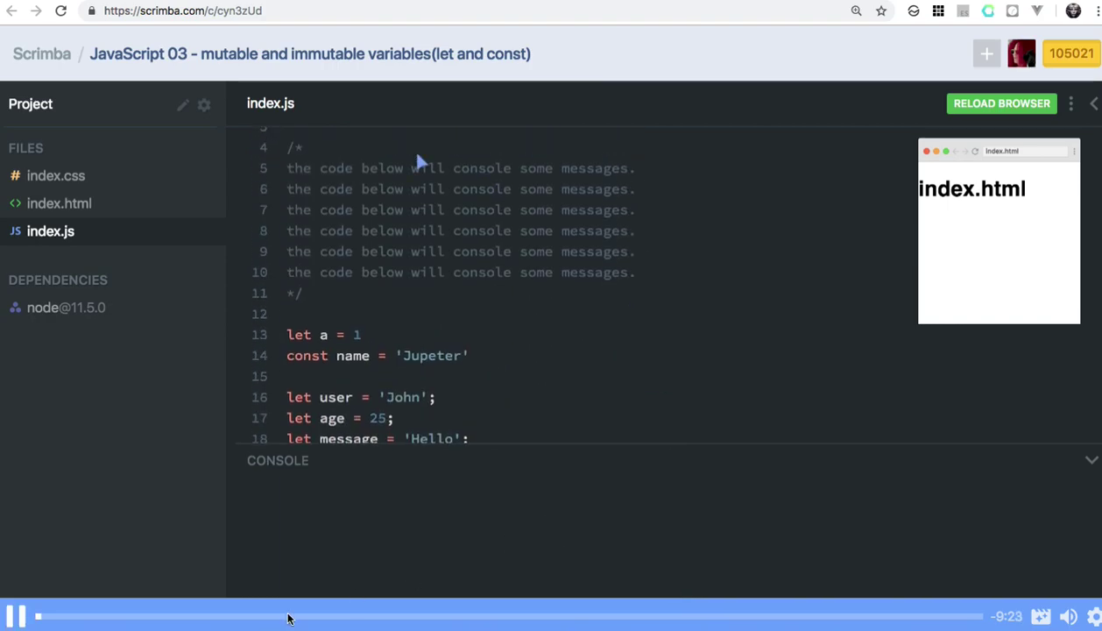
left_click(16, 616)
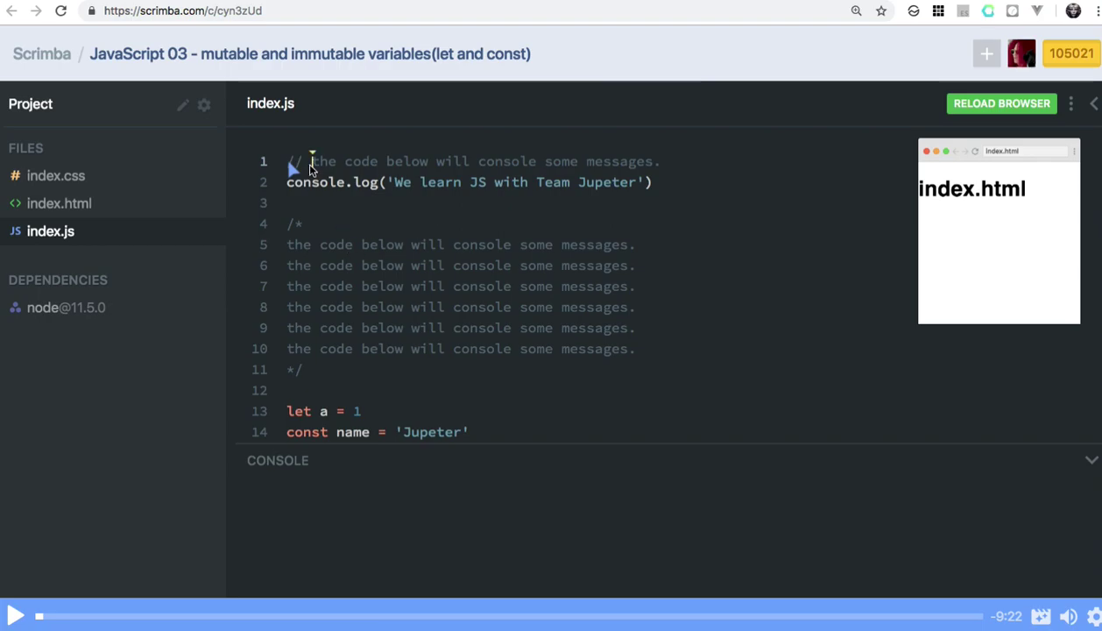
Select part of the comment block in index.js, and alternately resume and pause the lesson playback.
left_click_drag(337, 224, 368, 289)
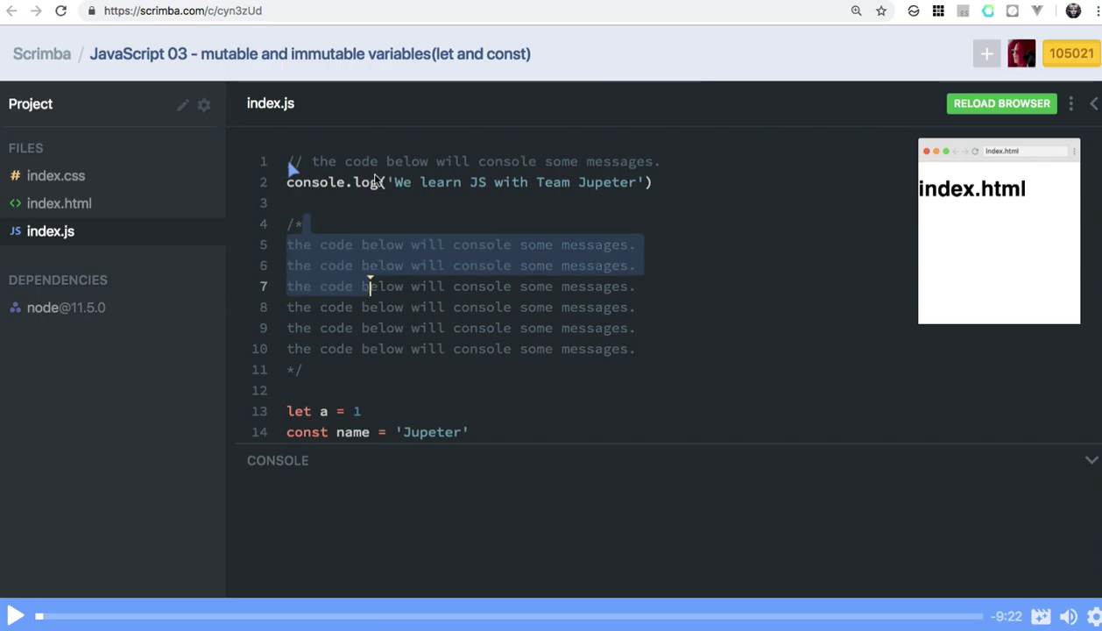
left_click(14, 618)
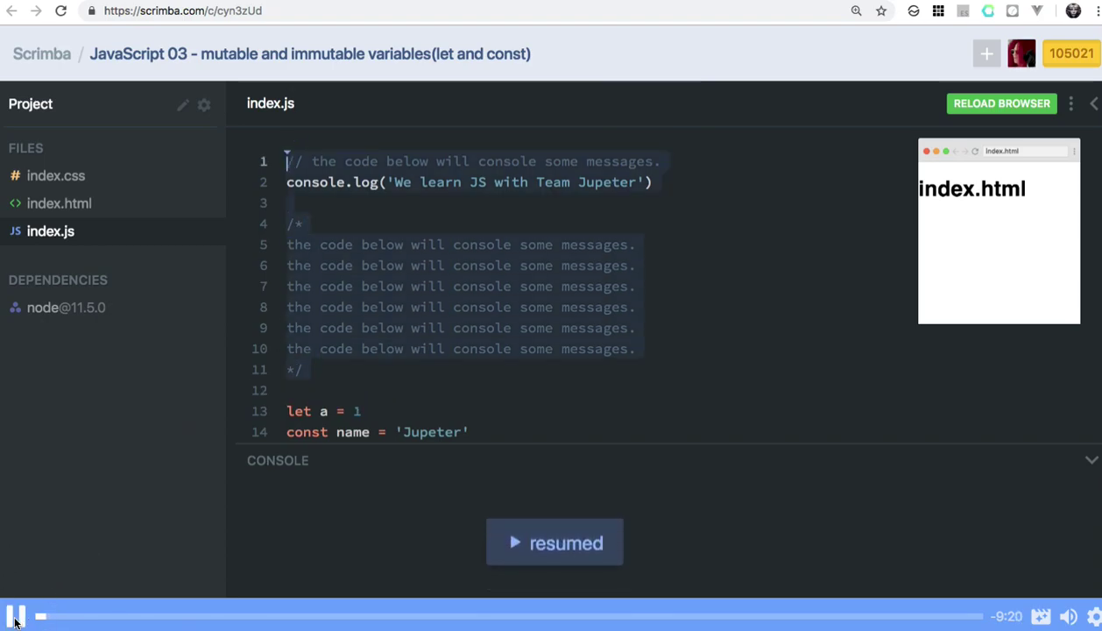
left_click(15, 618)
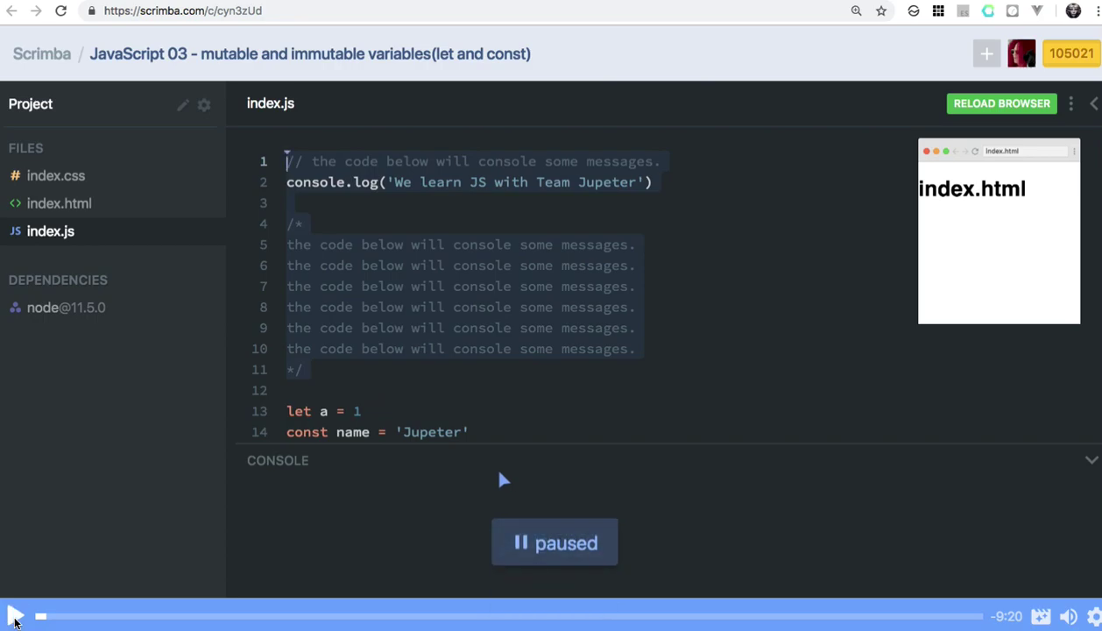
left_click(14, 617)
left_click(14, 617)
left_click(14, 618)
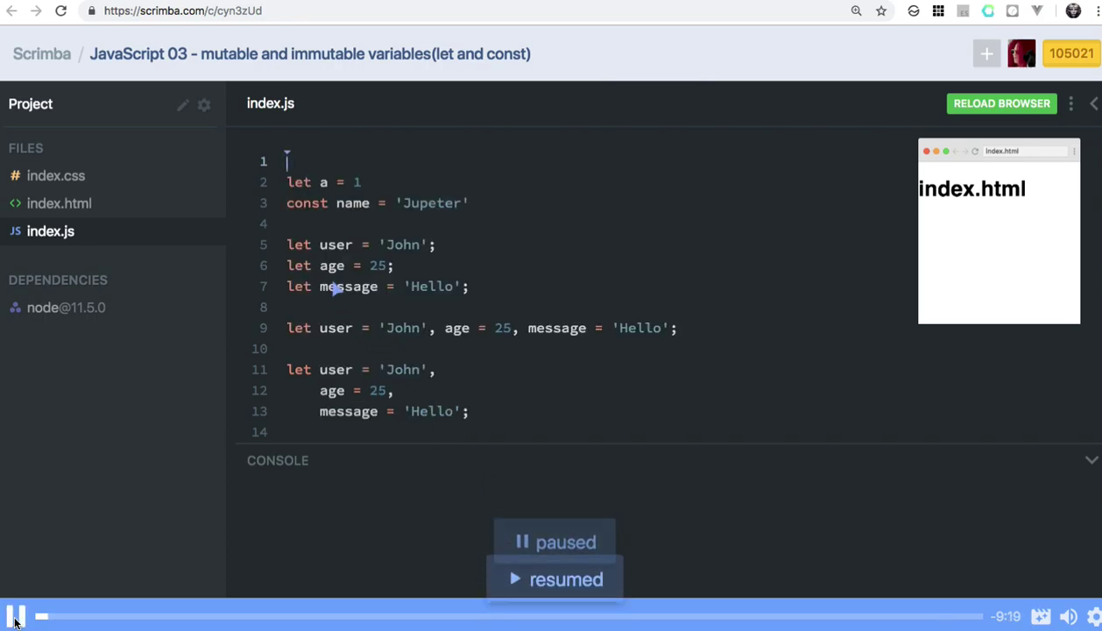
left_click(14, 617)
left_click(14, 617)
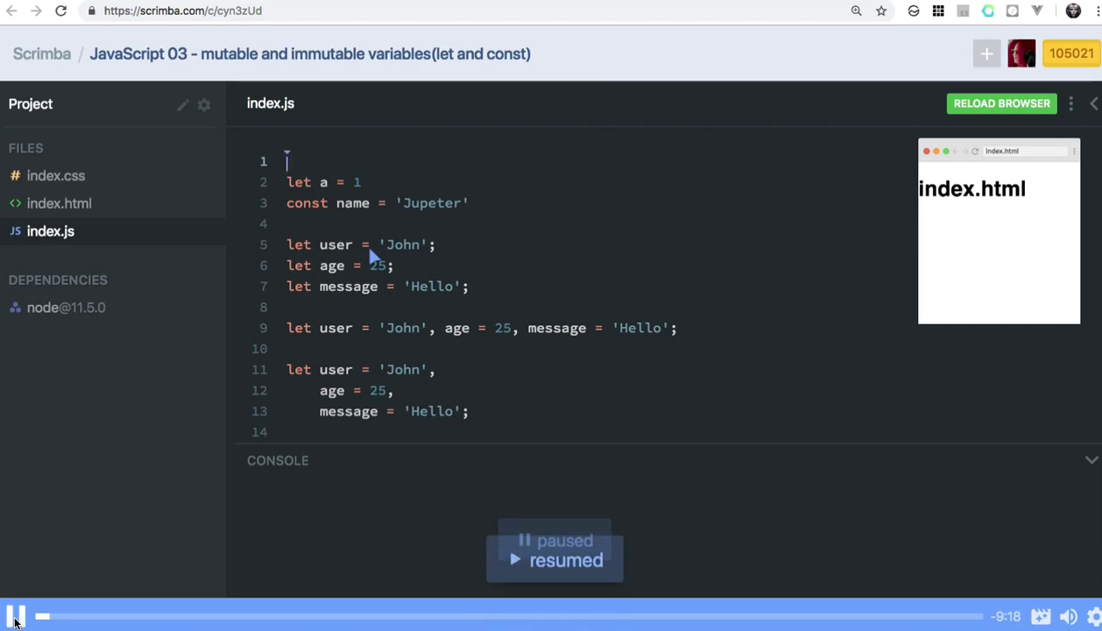
left_click(14, 617)
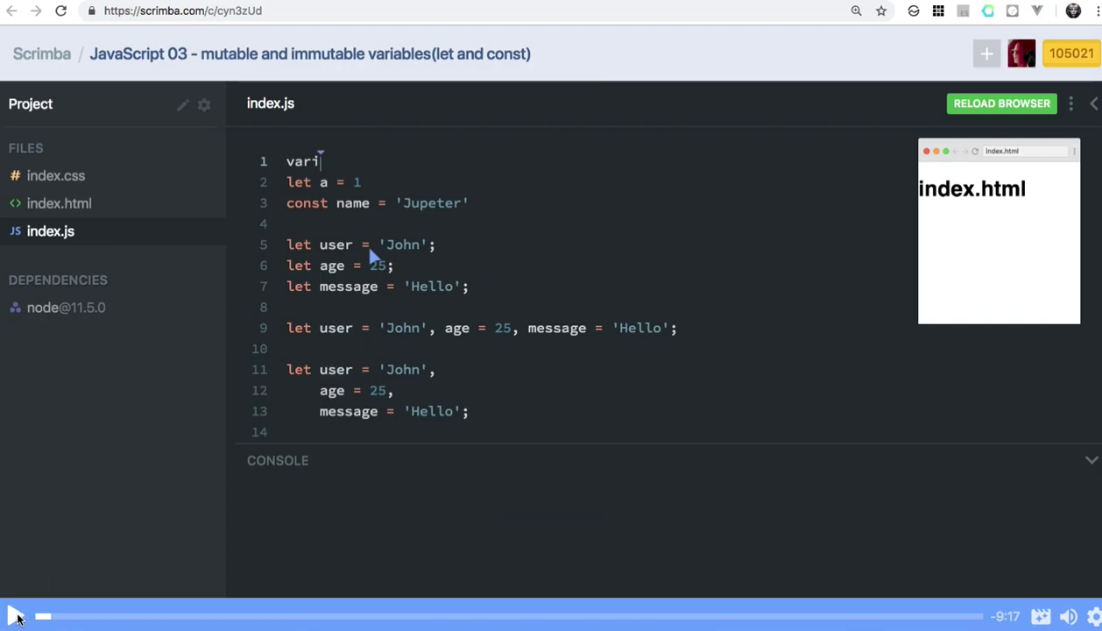
Try selecting and editing the paused lesson code, deleting part of the variable name "user" in line 9, and resume playback.
left_click(338, 224)
left_click_drag(295, 163, 392, 310)
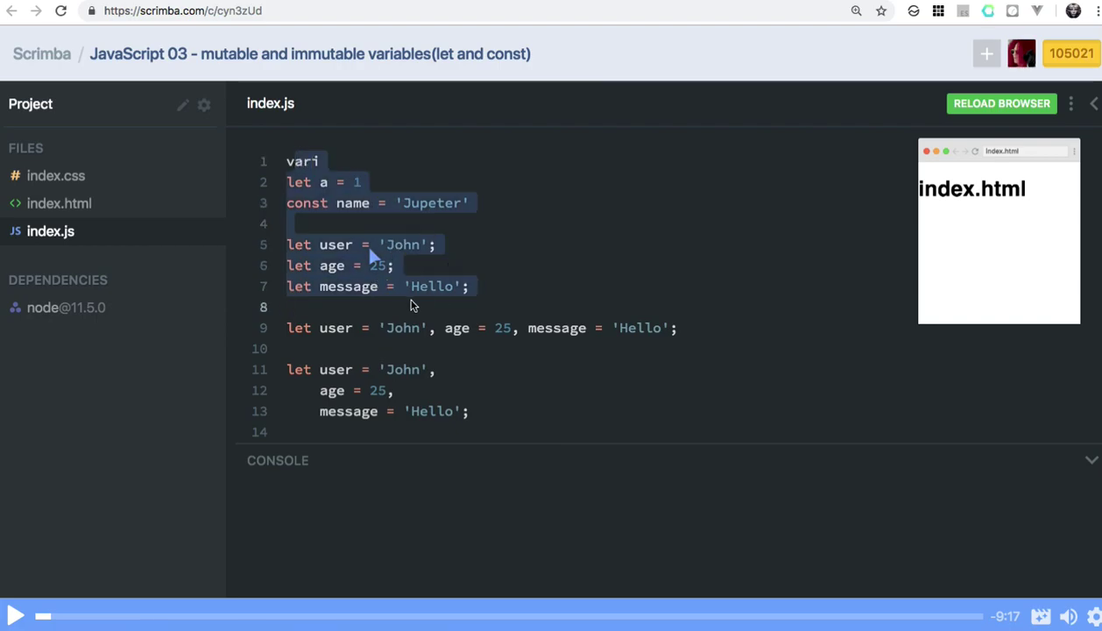
left_click(412, 329)
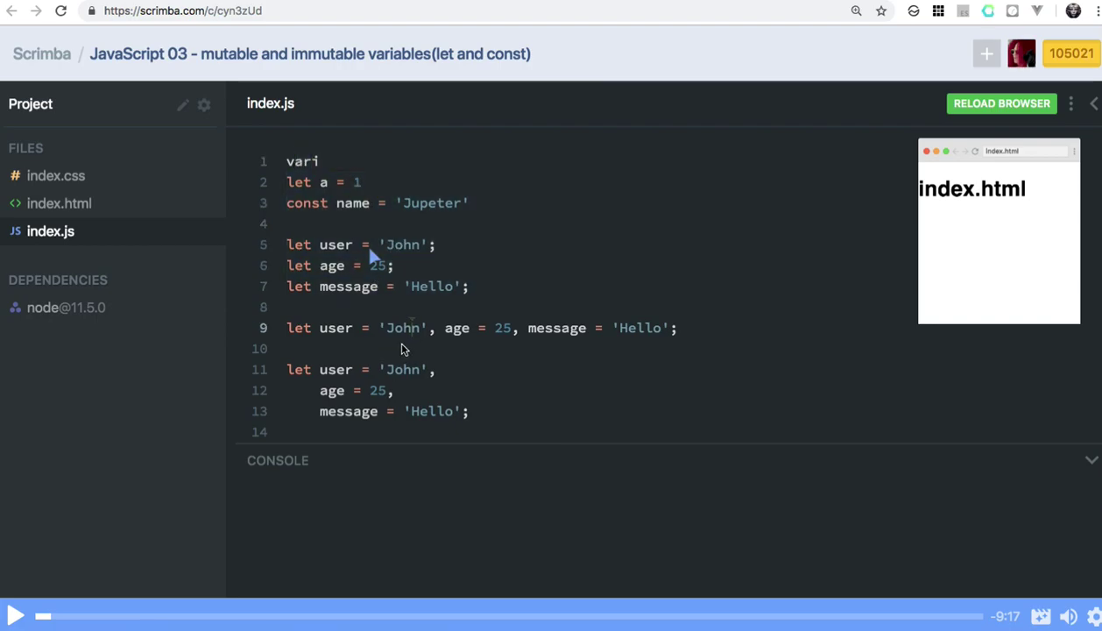
left_click(368, 255)
left_click_drag(437, 329, 503, 335)
left_click(473, 325)
left_click_drag(329, 330, 351, 320)
key("BackSpace")
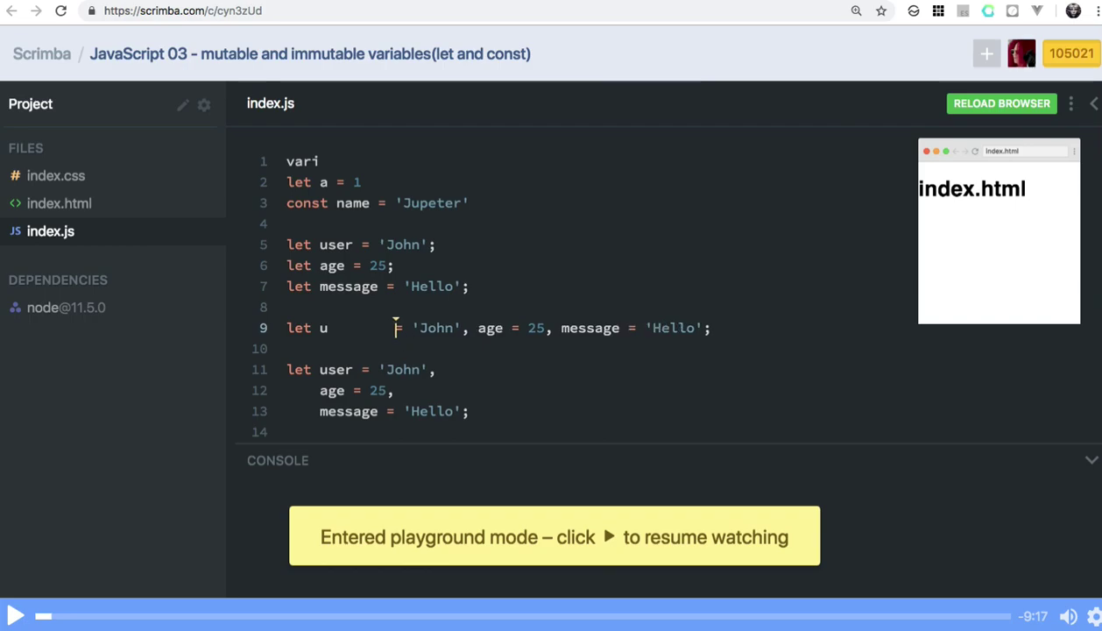
left_click(17, 613)
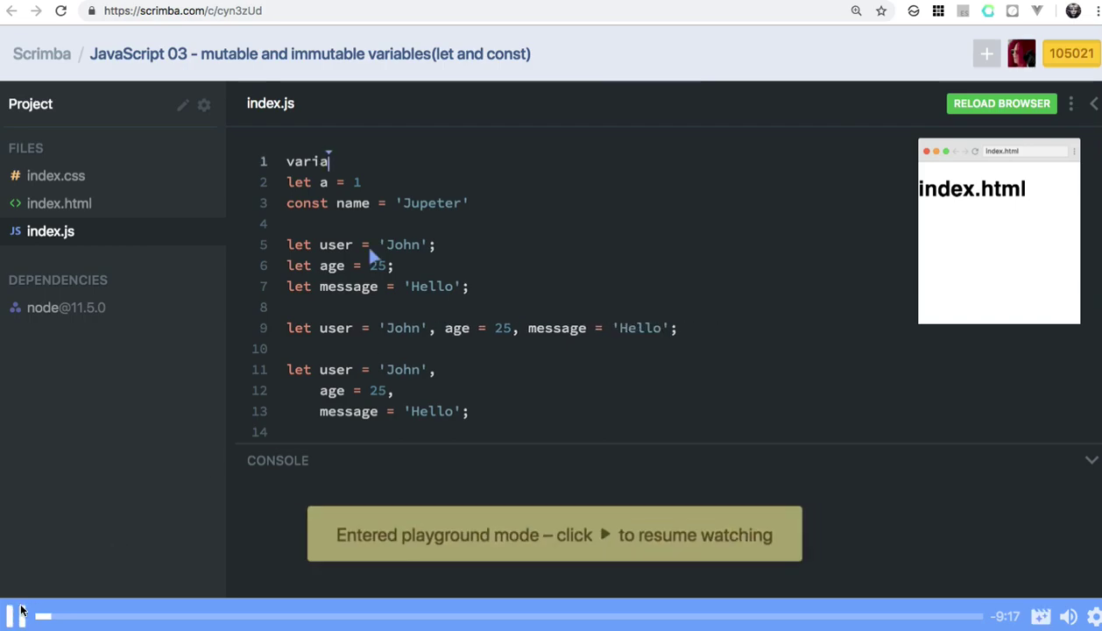